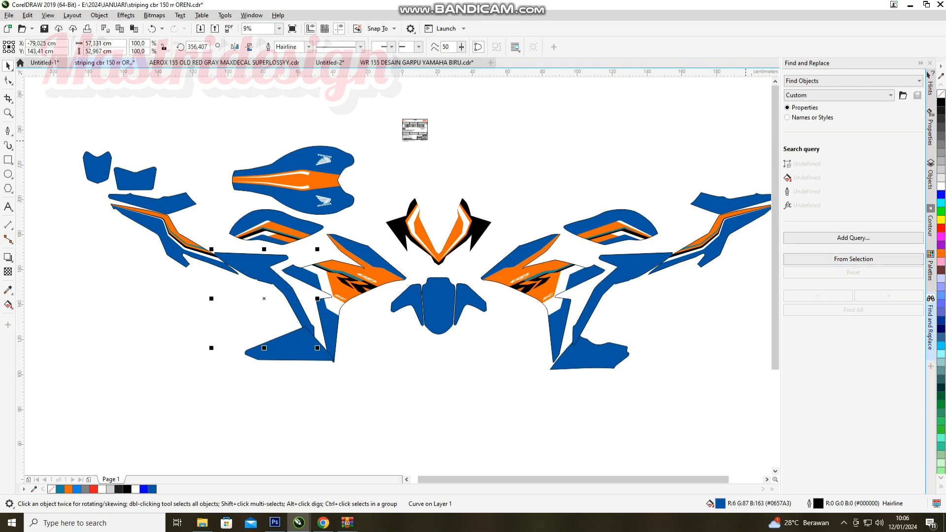
Step: Add a one-step 1.0 cm outside contour to the selected blue left middle side panel and weld it into the panel
{"action": "key", "text": "ctrl+F9"}
{"action": "type", "text": "1"}
{"action": "key", "text": "Return"}
{"action": "scroll", "coordinate": [266, 271], "scroll_direction": "up", "scroll_amount": 5}
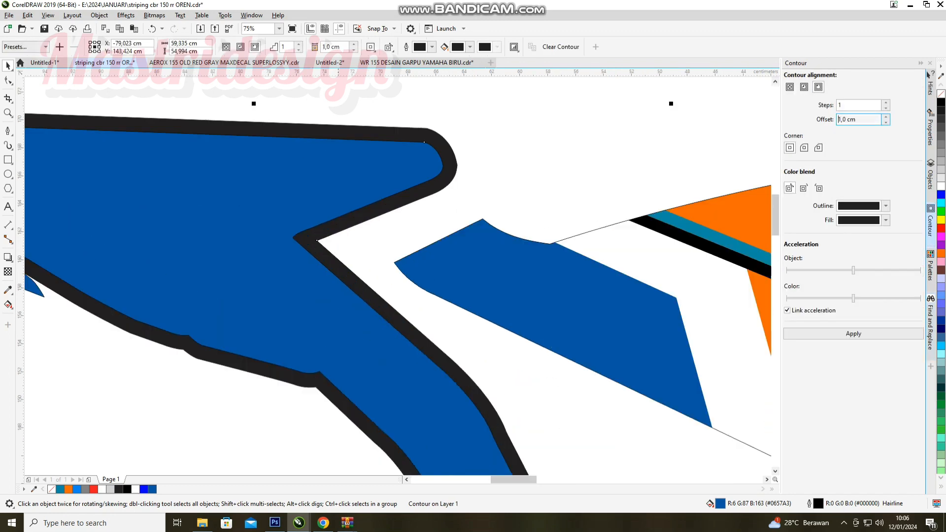
{"action": "left_click", "coordinate": [289, 47]}
Step: Apply the same 1.0 cm outside contour to the mirrored blue right side panel and reselect the widened left panel
{"action": "scroll", "coordinate": [366, 264], "scroll_direction": "down", "scroll_amount": 4}
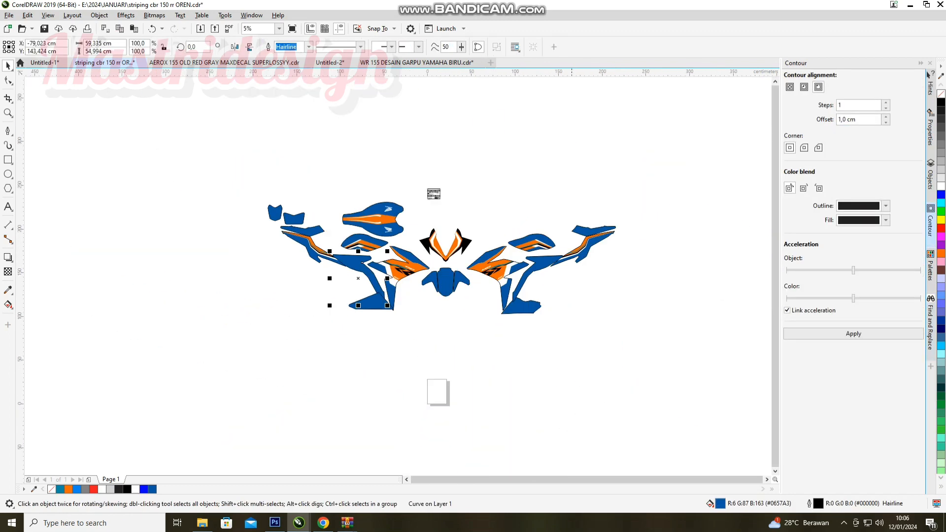
{"action": "scroll", "coordinate": [582, 285], "scroll_direction": "up", "scroll_amount": 1}
{"action": "left_click", "coordinate": [509, 240]}
{"action": "left_click", "coordinate": [853, 334]}
{"action": "scroll", "coordinate": [151, 215], "scroll_direction": "up", "scroll_amount": 1}
{"action": "left_click", "coordinate": [110, 250]}
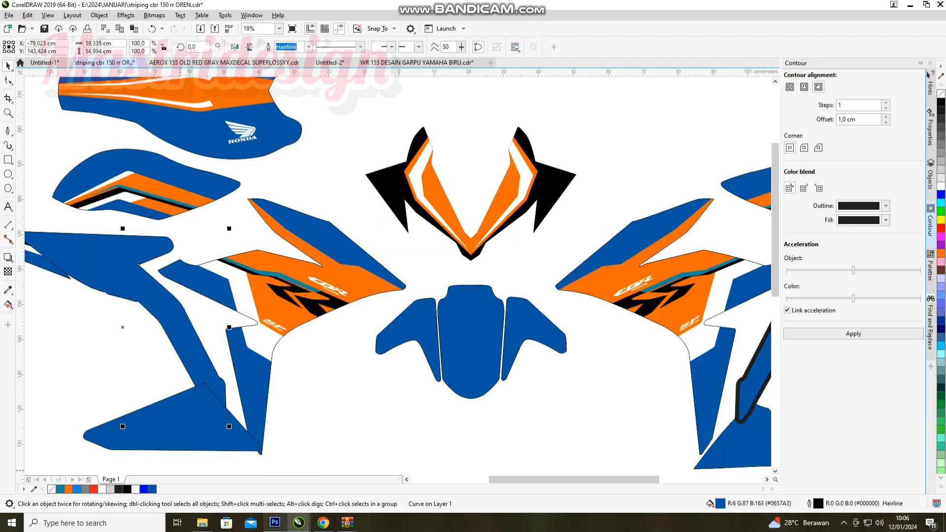
Step: Switch to Photoshop and delete the unneeded top layers in Layer 86.psb
{"action": "left_click", "coordinate": [275, 522]}
{"action": "key", "text": "Delete"}
{"action": "key", "text": "Delete"}
{"action": "key", "text": "Delete"}
{"action": "key", "text": "Delete"}
{"action": "key", "text": "ctrl+z"}
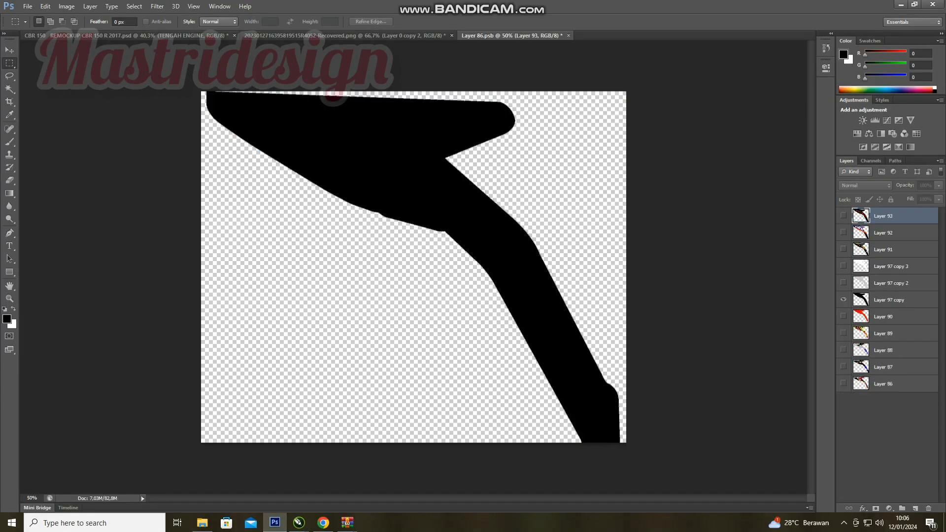
Step: Delete the old Layer 93 and paste the widened blue side panel as a new top layer
{"action": "key", "text": "Delete"}
{"action": "key", "text": "ctrl+z"}
{"action": "key", "text": "Delete"}
{"action": "key", "text": "ctrl+v"}
{"action": "key", "text": "Delete"}
{"action": "key", "text": "Delete"}
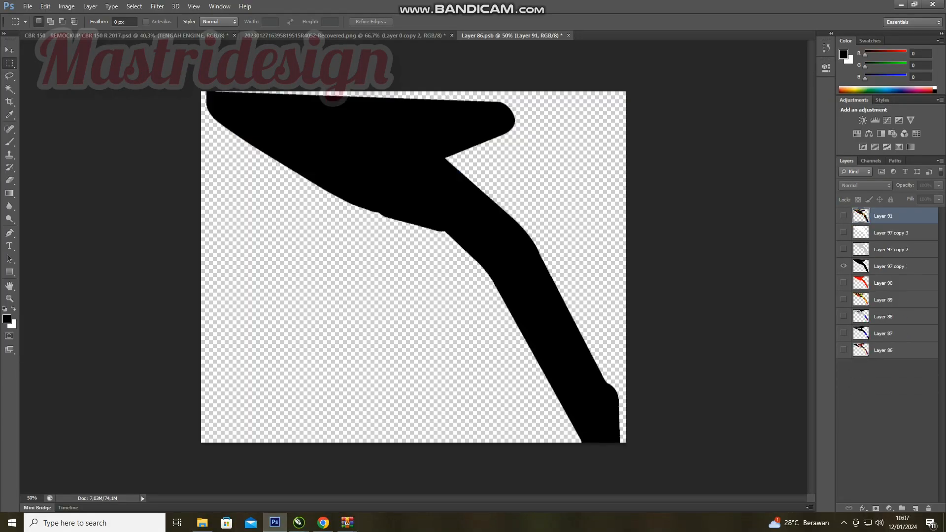
{"action": "key", "text": "ctrl+z"}
{"action": "key", "text": "ctrl+v"}
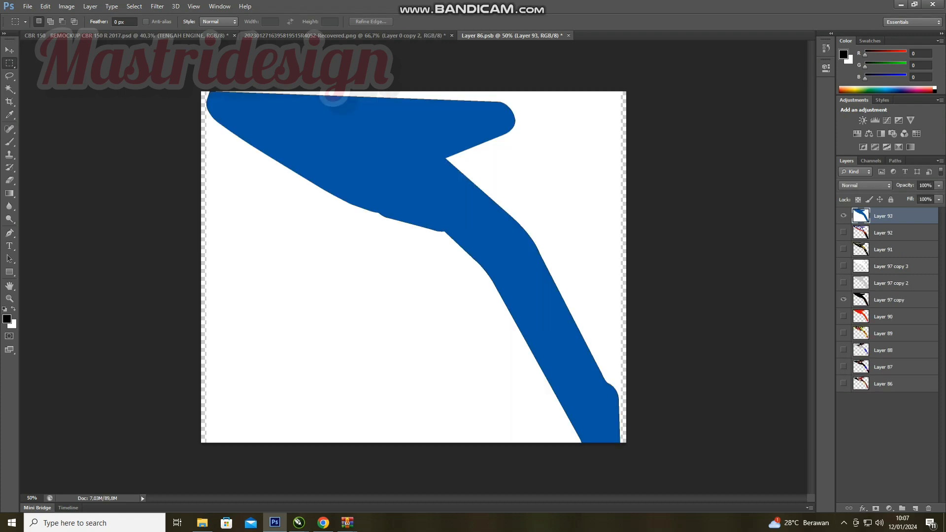
Step: Remove the white background around the pasted blue panel with the Magic Wand, then save and close the smart object
{"action": "left_click", "coordinate": [9, 89]}
{"action": "left_click", "coordinate": [374, 276]}
{"action": "key", "text": "Delete"}
{"action": "left_click", "coordinate": [541, 182]}
{"action": "key", "text": "Delete"}
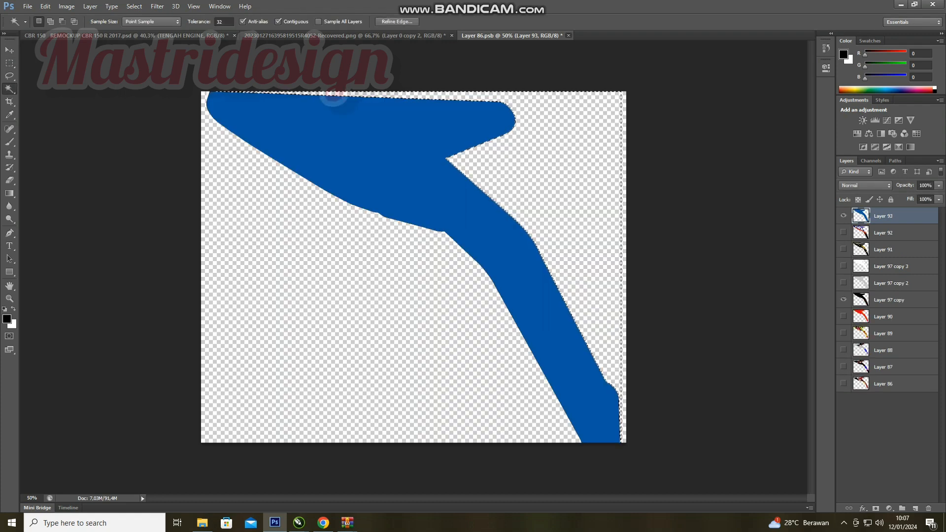
{"action": "key", "text": "ctrl+w"}
{"action": "key", "text": "Return"}
Step: Open the contents of the FRING smart object from the DEC group
{"action": "scroll", "coordinate": [868, 376], "scroll_direction": "down", "scroll_amount": 2}
{"action": "left_click", "coordinate": [868, 376]}
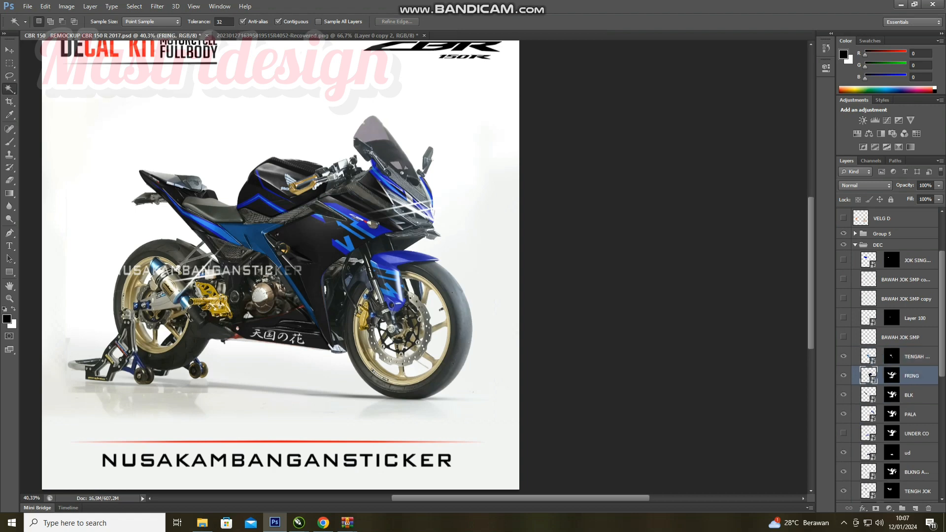
{"action": "double_click", "coordinate": [868, 375]}
{"action": "key", "text": "Return"}
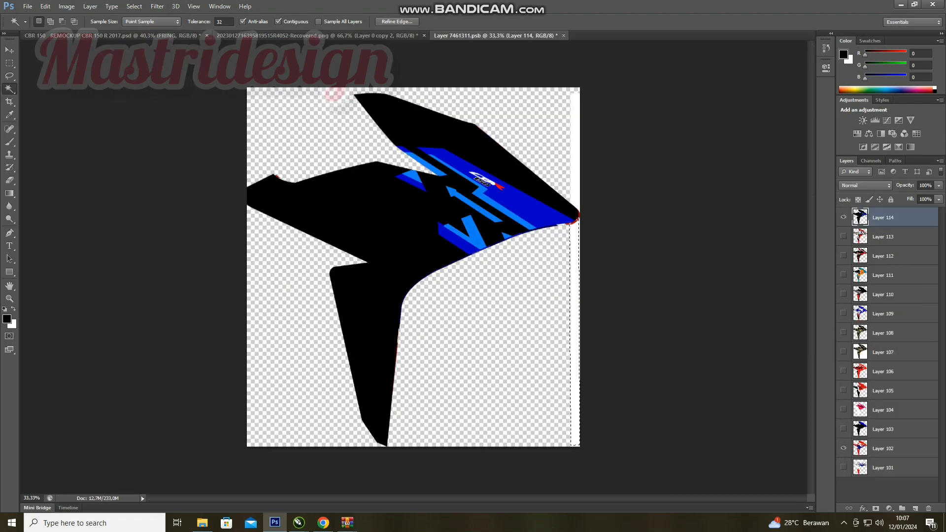
Step: Switch to CorelDRAW, apply a one-step 1.0 cm outside contour to the left orange fairing panel and separate it
{"action": "key", "text": "alt+Tab"}
{"action": "left_click", "coordinate": [305, 295]}
{"action": "left_click", "coordinate": [853, 333]}
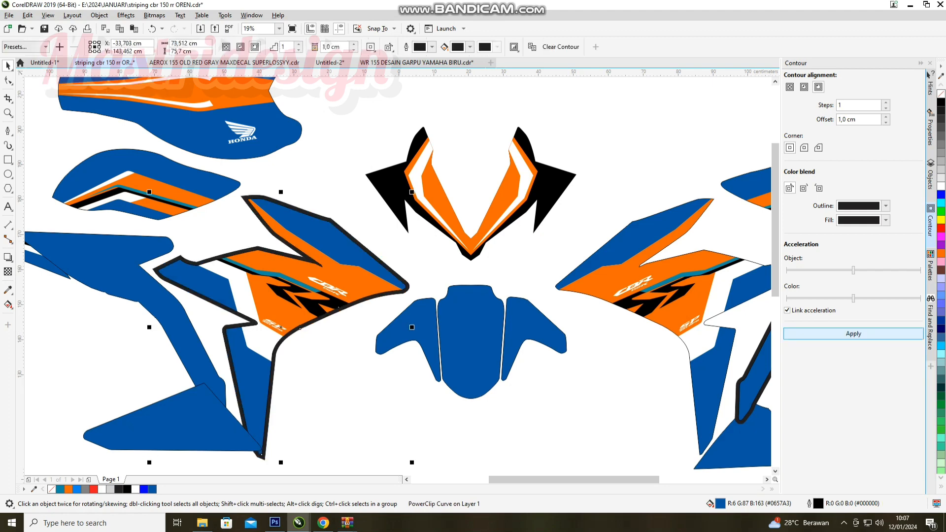
{"action": "left_click", "coordinate": [347, 332]}
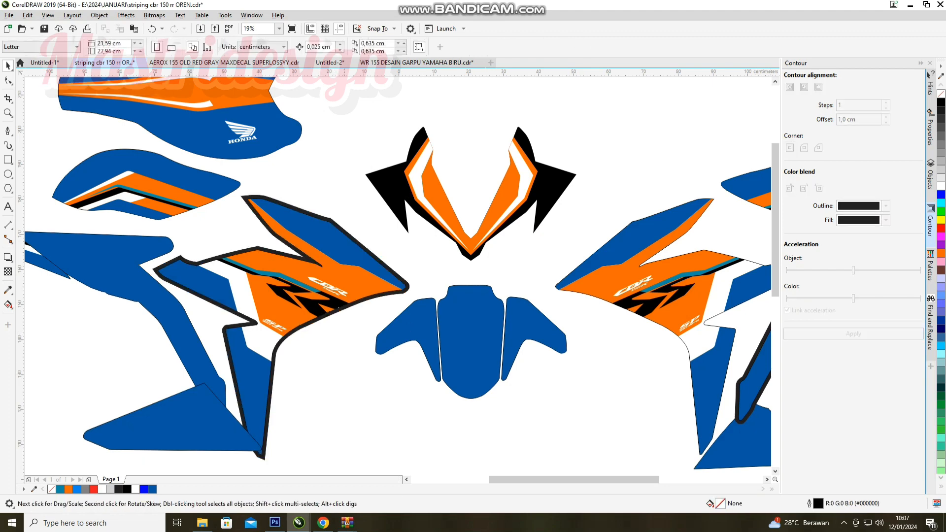
Step: Weld the separated contour with the left fairing panel and select the merged panel
{"action": "scroll", "coordinate": [330, 238], "scroll_direction": "up", "scroll_amount": 2}
{"action": "left_click", "coordinate": [350, 215]}
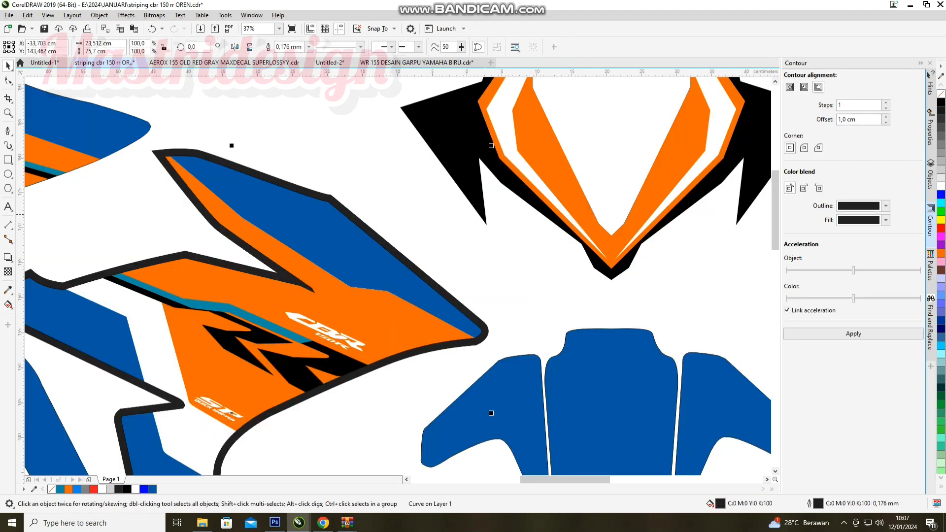
{"action": "left_click", "coordinate": [340, 232], "text": "shift"}
{"action": "left_click", "coordinate": [289, 47]}
{"action": "scroll", "coordinate": [388, 206], "scroll_direction": "down", "scroll_amount": 2}
{"action": "left_click", "coordinate": [338, 244]}
{"action": "scroll", "coordinate": [338, 245], "scroll_direction": "up", "scroll_amount": 1}
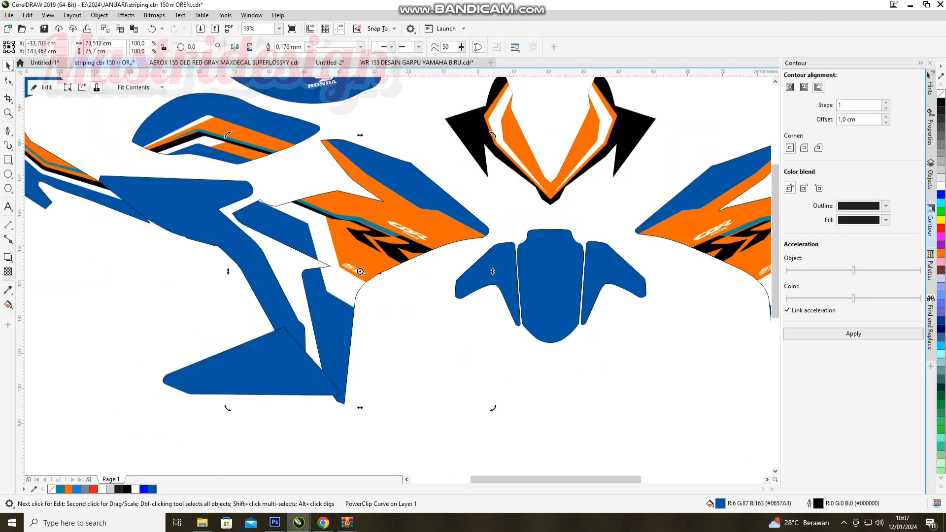
Step: Switch to Photoshop and paste the widened fairing panel as a new layer in the FRING smart object
{"action": "key", "text": "alt+Tab"}
{"action": "key", "text": "alt+Tab"}
{"action": "key", "text": "alt+Tab"}
{"action": "key", "text": "ctrl+v"}
Step: Remove the white background areas around the pasted fairing panel with the Magic Wand
{"action": "left_click", "coordinate": [295, 325]}
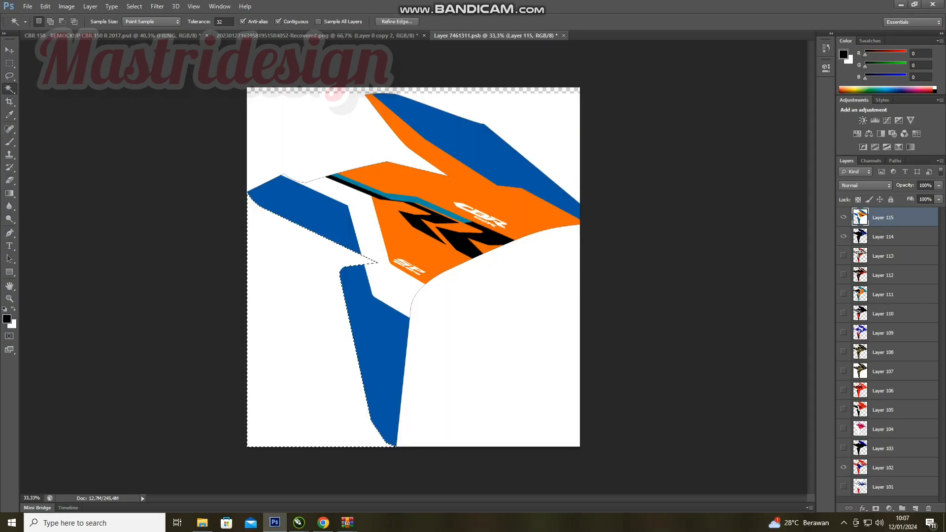
{"action": "key", "text": "Delete"}
{"action": "left_click", "coordinate": [315, 138]}
{"action": "key", "text": "Delete"}
{"action": "left_click", "coordinate": [485, 340]}
{"action": "key", "text": "Delete"}
{"action": "left_click", "coordinate": [530, 128]}
{"action": "key", "text": "Delete"}
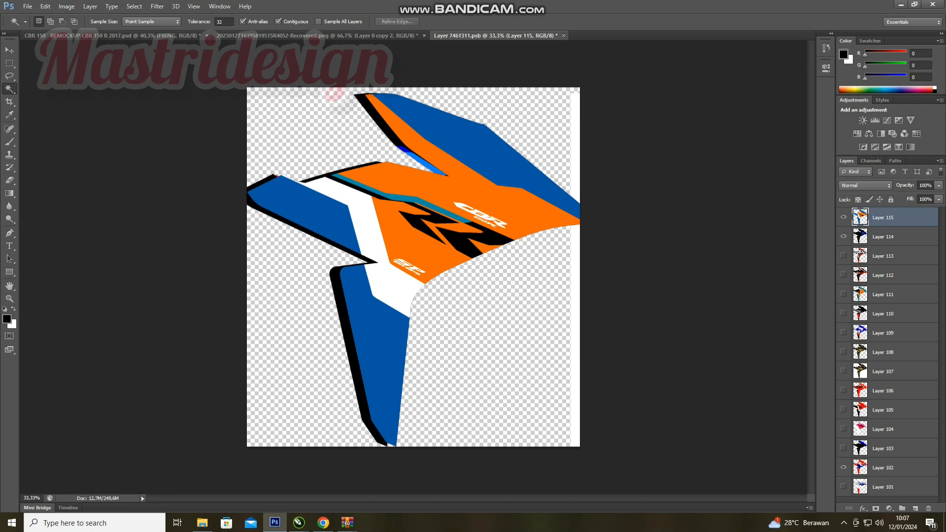
Step: Move the pasted fairing panel left about 2 cm so it lines up with the old fairing shape beneath
{"action": "key", "text": "v"}
{"action": "left_click_drag", "start_coordinate": [380, 184], "coordinate": [371, 186]}
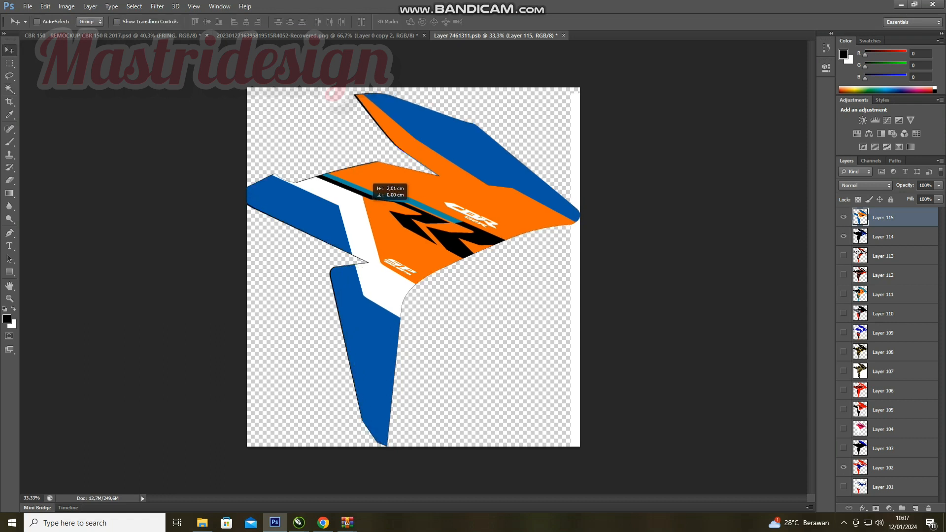
{"action": "key", "text": "Left"}
{"action": "key", "text": "Left"}
{"action": "key", "text": "Left"}
{"action": "key", "text": "Left"}
Step: Hide Layer 114 and Layer 102 beneath the new fairing artwork, then save and close the smart object
{"action": "key", "text": "w"}
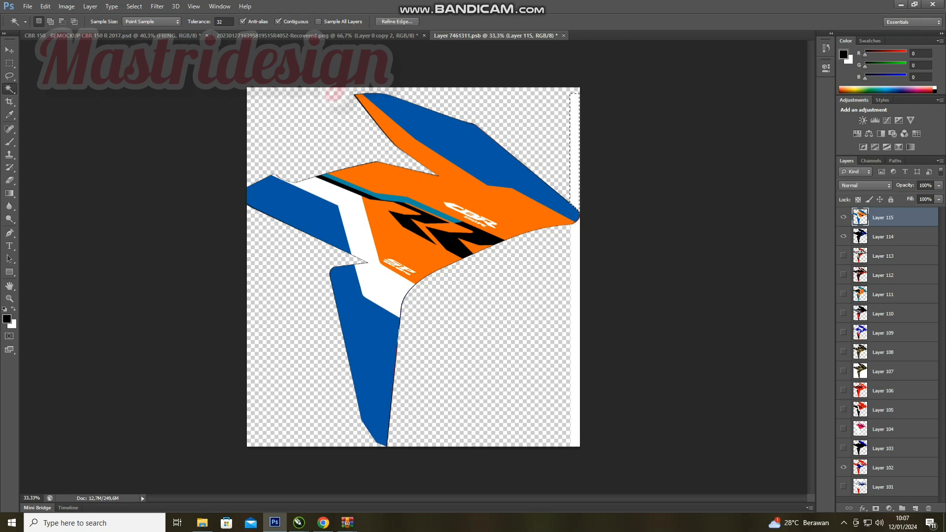
{"action": "left_click", "coordinate": [843, 468]}
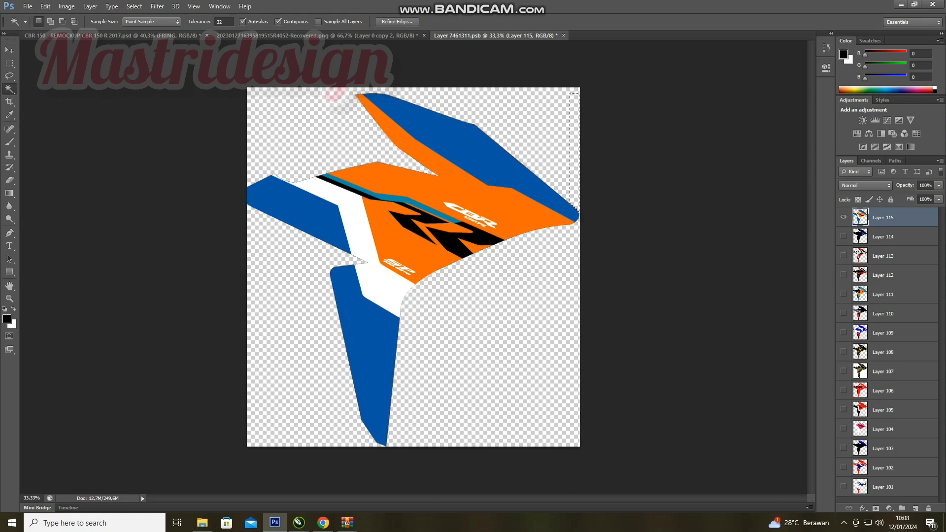
{"action": "key", "text": "ctrl+w"}
{"action": "key", "text": "Return"}
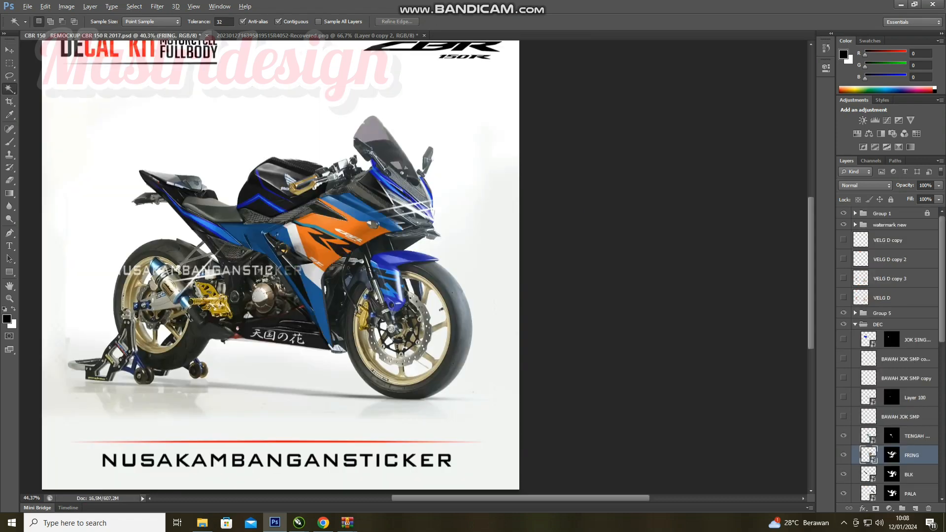
Step: Open the contents of the BLK smart object from the DEC group
{"action": "scroll", "coordinate": [889, 374], "scroll_direction": "down", "scroll_amount": 3}
{"action": "scroll", "coordinate": [868, 384], "scroll_direction": "down", "scroll_amount": 1}
{"action": "double_click", "coordinate": [868, 384]}
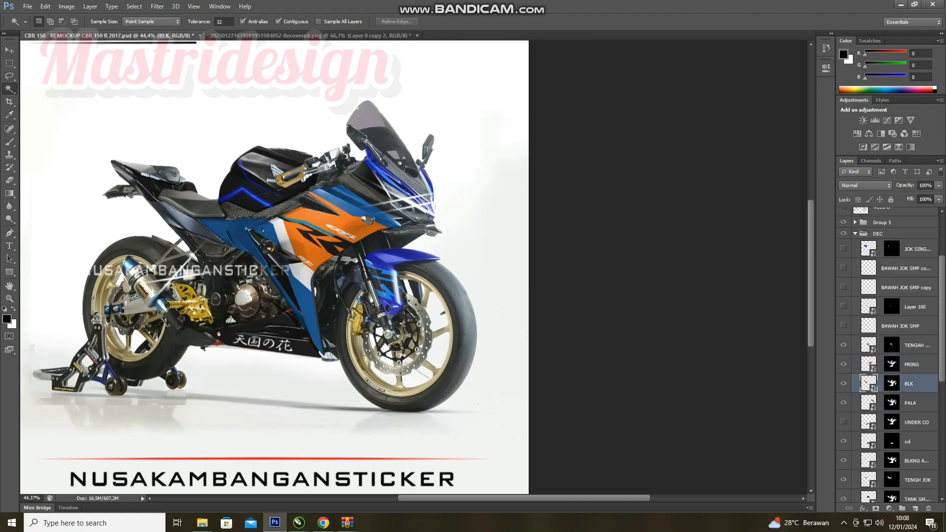
{"action": "key", "text": "Return"}
Step: Switch to CorelDRAW, apply a 1.0 cm outside contour to the left orange and blue tail panel and break it apart
{"action": "left_click", "coordinate": [299, 522]}
{"action": "scroll", "coordinate": [498, 295], "scroll_direction": "down", "scroll_amount": 1}
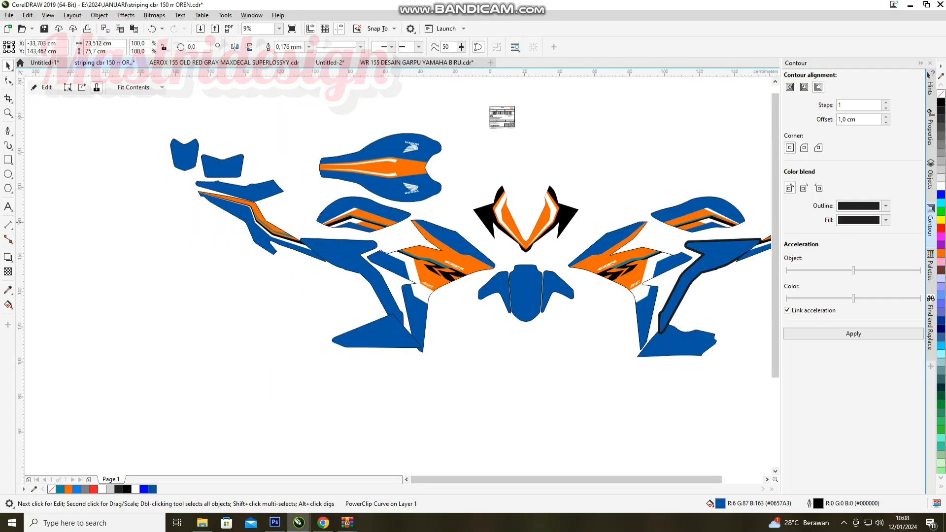
{"action": "left_click", "coordinate": [256, 222]}
{"action": "scroll", "coordinate": [256, 223], "scroll_direction": "up", "scroll_amount": 2}
{"action": "scroll", "coordinate": [257, 223], "scroll_direction": "down", "scroll_amount": 1}
{"action": "left_click", "coordinate": [853, 333]}
{"action": "key", "text": "ctrl+k"}
{"action": "key", "text": "Escape"}
{"action": "scroll", "coordinate": [270, 257], "scroll_direction": "up", "scroll_amount": 1}
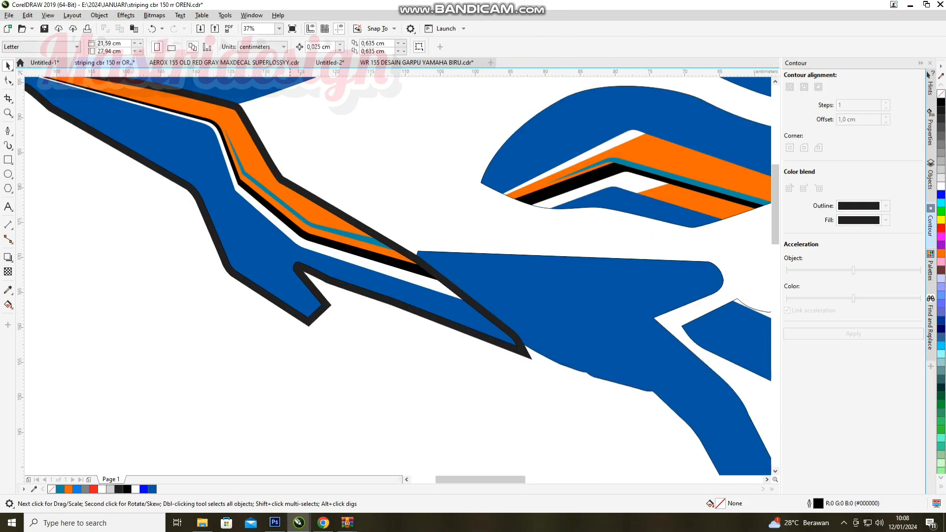
Step: Weld the separated contour with the left tail panel
{"action": "left_click", "coordinate": [268, 295]}
{"action": "left_click", "coordinate": [260, 263], "text": "shift"}
{"action": "left_click", "coordinate": [288, 47]}
{"action": "left_click", "coordinate": [202, 522]}
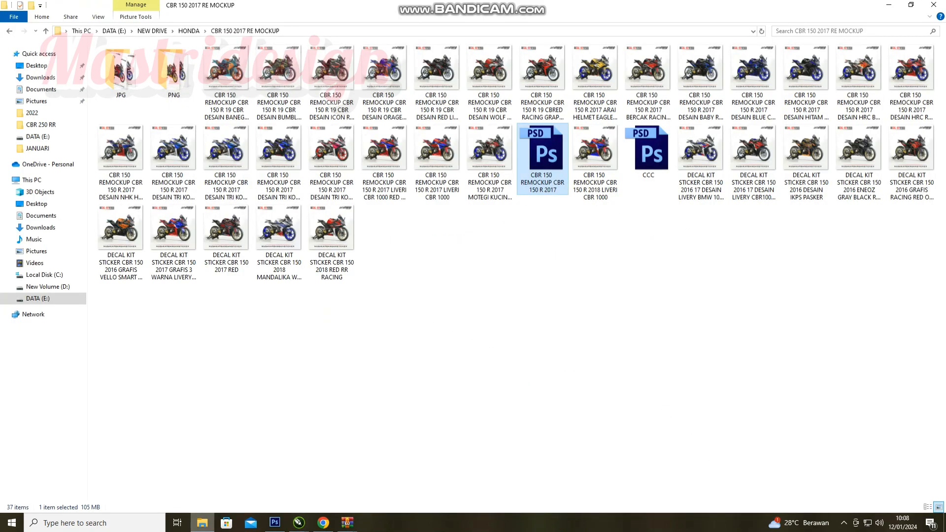
{"action": "left_click", "coordinate": [275, 522]}
{"action": "key", "text": "ctrl+v"}
{"action": "key", "text": "ctrl+z"}
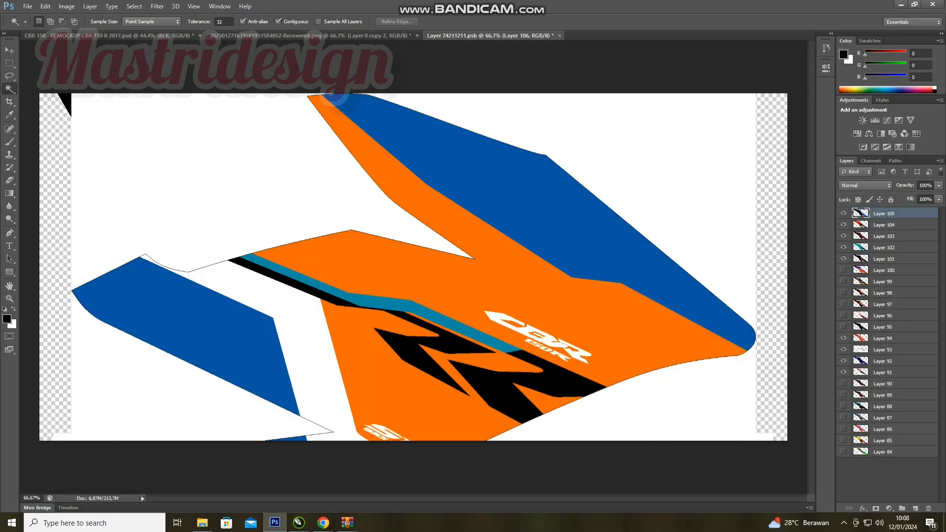
Step: Copy the merged tail panel in CorelDRAW and paste it as a new layer in Layer 74211211.psb in Photoshop
{"action": "left_click", "coordinate": [274, 522]}
{"action": "left_click", "coordinate": [299, 522]}
{"action": "left_click", "coordinate": [197, 478]}
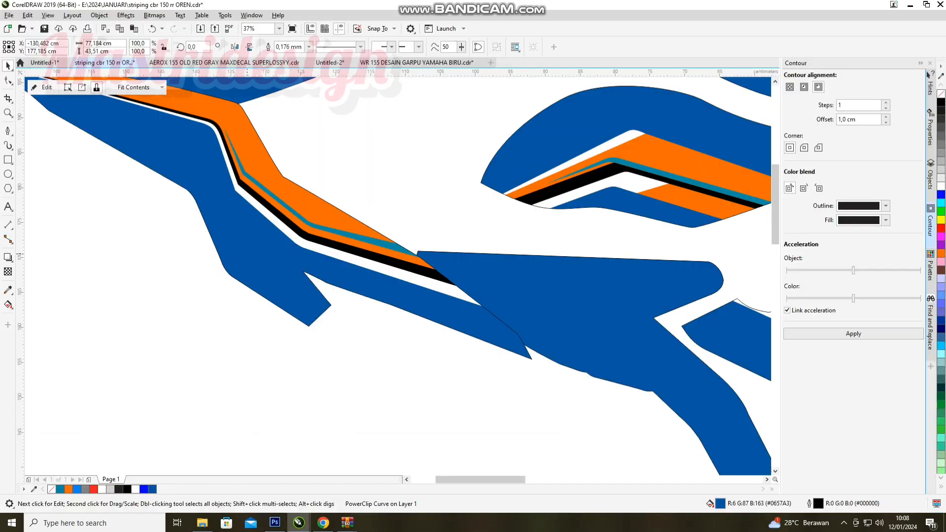
{"action": "left_click", "coordinate": [274, 523]}
{"action": "left_click", "coordinate": [275, 522]}
{"action": "left_click", "coordinate": [274, 522]}
{"action": "key", "text": "ctrl+v"}
Step: Remove the white background below and above the pasted tail panel with the Magic Wand
{"action": "left_click", "coordinate": [237, 345]}
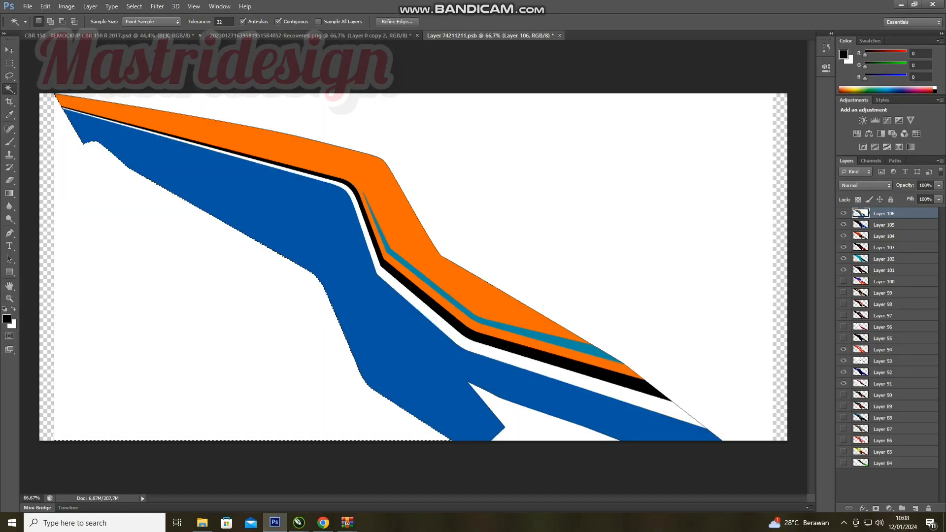
{"action": "key", "text": "Delete"}
{"action": "left_click", "coordinate": [557, 216]}
{"action": "key", "text": "Delete"}
Step: Nudge the pasted tail panel until it covers the old tail shape, then save and close the smart object
{"action": "left_click", "coordinate": [10, 50]}
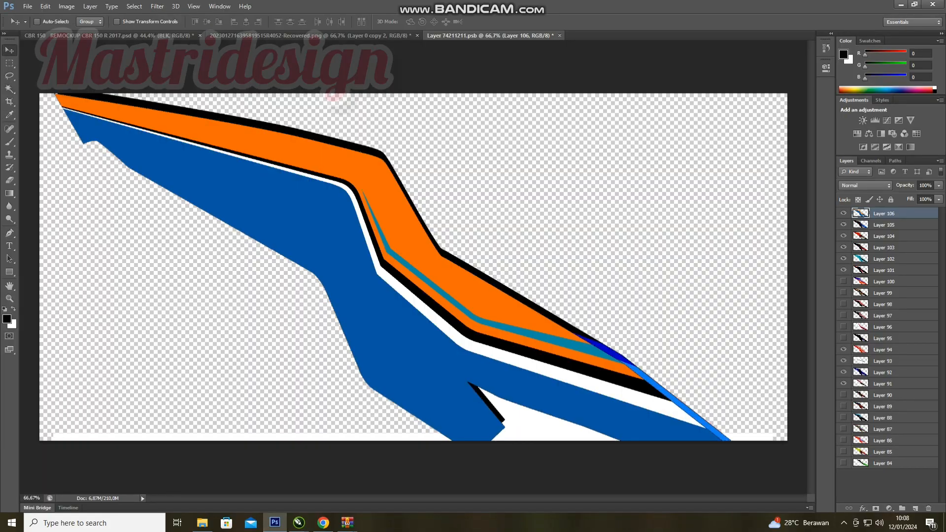
{"action": "key", "text": "Right"}
{"action": "key", "text": "Right"}
{"action": "key", "text": "Right"}
{"action": "key", "text": "Right"}
{"action": "key", "text": "Right"}
{"action": "key", "text": "Right"}
{"action": "key", "text": "Right"}
{"action": "key", "text": "Right"}
{"action": "key", "text": "Right"}
{"action": "key", "text": "Right"}
{"action": "key", "text": "Right"}
{"action": "key", "text": "Right"}
{"action": "key", "text": "Up"}
{"action": "key", "text": "Up"}
{"action": "key", "text": "Up"}
{"action": "key", "text": "Up"}
{"action": "key", "text": "Up"}
{"action": "key", "text": "Up"}
{"action": "key", "text": "Up"}
{"action": "key", "text": "Up"}
{"action": "key", "text": "Up"}
{"action": "key", "text": "Up"}
{"action": "key", "text": "Up"}
{"action": "key", "text": "Left"}
{"action": "key", "text": "Left"}
{"action": "key", "text": "Left"}
{"action": "key", "text": "Left"}
{"action": "key", "text": "Left"}
{"action": "key", "text": "Up"}
{"action": "key", "text": "Up"}
{"action": "key", "text": "Up"}
{"action": "key", "text": "Up"}
{"action": "key", "text": "Up"}
{"action": "key", "text": "Up"}
{"action": "key", "text": "Up"}
{"action": "key", "text": "Up"}
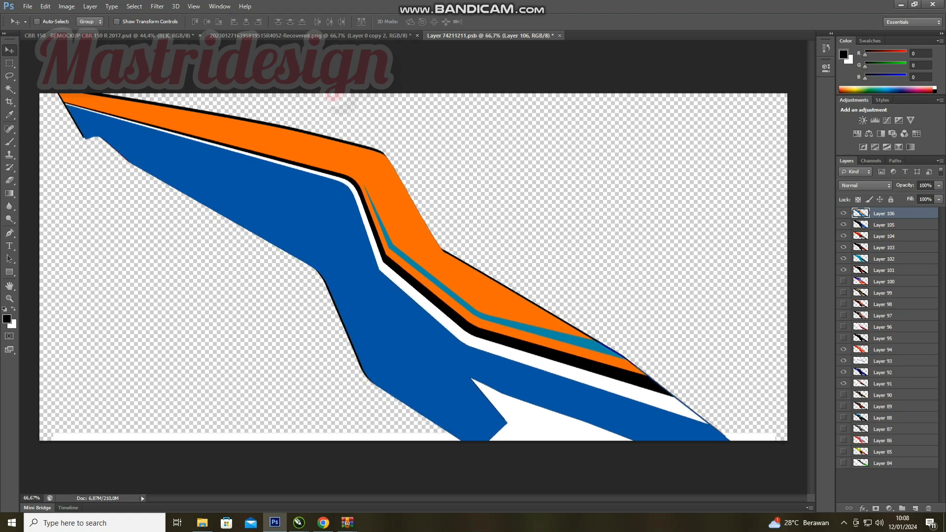
{"action": "key", "text": "Left"}
{"action": "key", "text": "Left"}
{"action": "key", "text": "Left"}
{"action": "key", "text": "Left"}
{"action": "key", "text": "Left"}
{"action": "key", "text": "Left"}
{"action": "key", "text": "Left"}
{"action": "key", "text": "Up"}
{"action": "key", "text": "Up"}
{"action": "key", "text": "Up"}
{"action": "key", "text": "Up"}
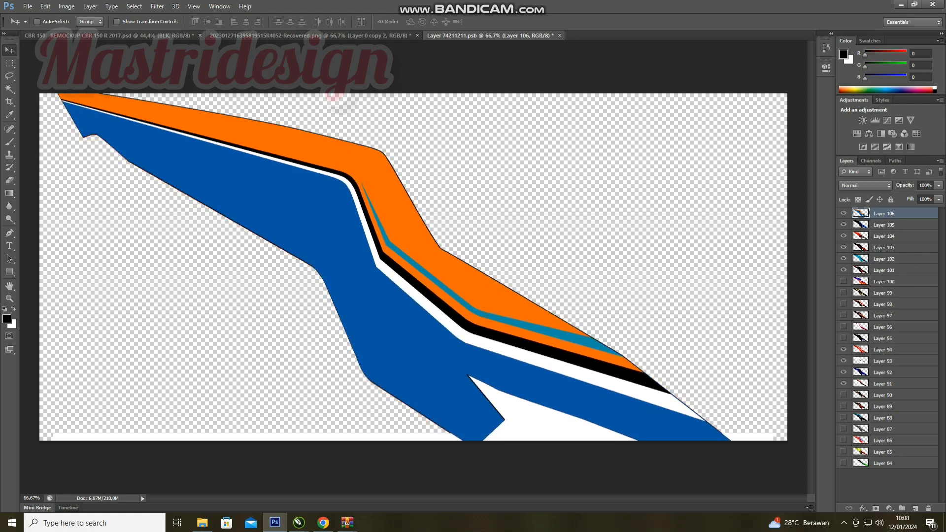
{"action": "key", "text": "ctrl+w"}
Step: Toggle the PALA layer's visibility to check which part it covers, then open its smart object contents
{"action": "scroll", "coordinate": [414, 266], "scroll_direction": "down", "scroll_amount": 1}
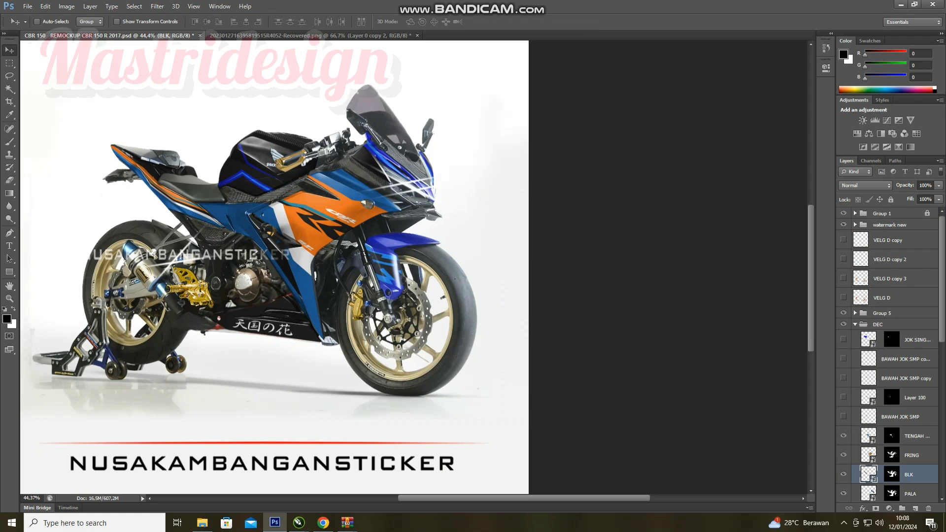
{"action": "scroll", "coordinate": [886, 360], "scroll_direction": "down", "scroll_amount": 5}
{"action": "left_click", "coordinate": [868, 380]}
{"action": "left_click", "coordinate": [843, 380]}
{"action": "left_click", "coordinate": [843, 380]}
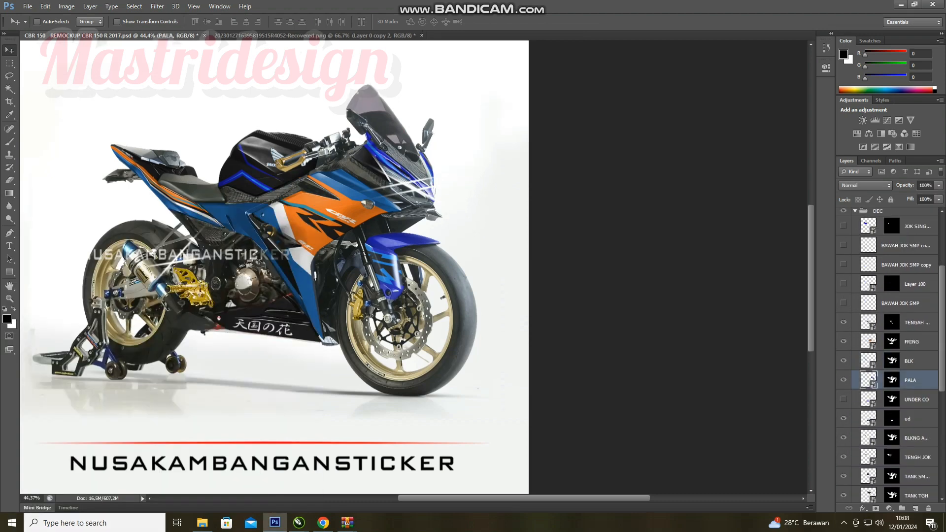
{"action": "double_click", "coordinate": [868, 380]}
{"action": "left_click", "coordinate": [509, 221]}
Step: In CorelDRAW, add a 1,0 cm outer contour to the V-shaped black and orange front panel, break it apart and merge it with the panel
{"action": "left_click", "coordinate": [298, 522]}
{"action": "scroll", "coordinate": [246, 326], "scroll_direction": "down", "scroll_amount": 2}
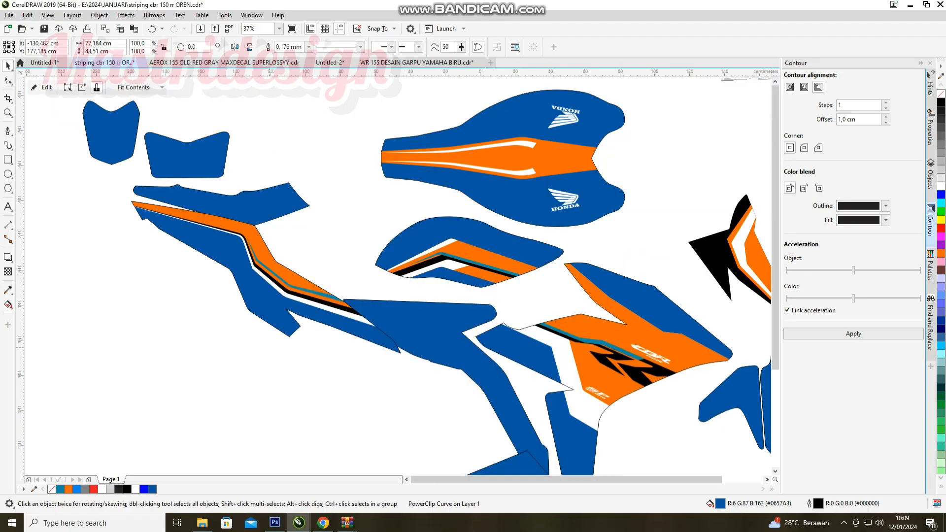
{"action": "left_click", "coordinate": [555, 299]}
{"action": "scroll", "coordinate": [556, 328], "scroll_direction": "up", "scroll_amount": 1}
{"action": "left_click", "coordinate": [853, 334]}
{"action": "key", "text": "ctrl+k"}
{"action": "scroll", "coordinate": [531, 295], "scroll_direction": "up", "scroll_amount": 2}
{"action": "left_click", "coordinate": [532, 290]}
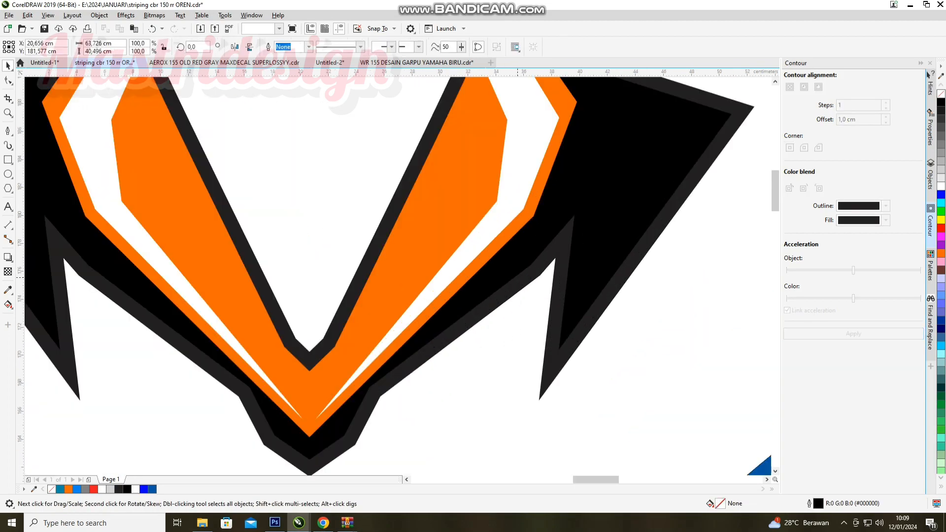
{"action": "left_click", "coordinate": [532, 295], "text": "shift"}
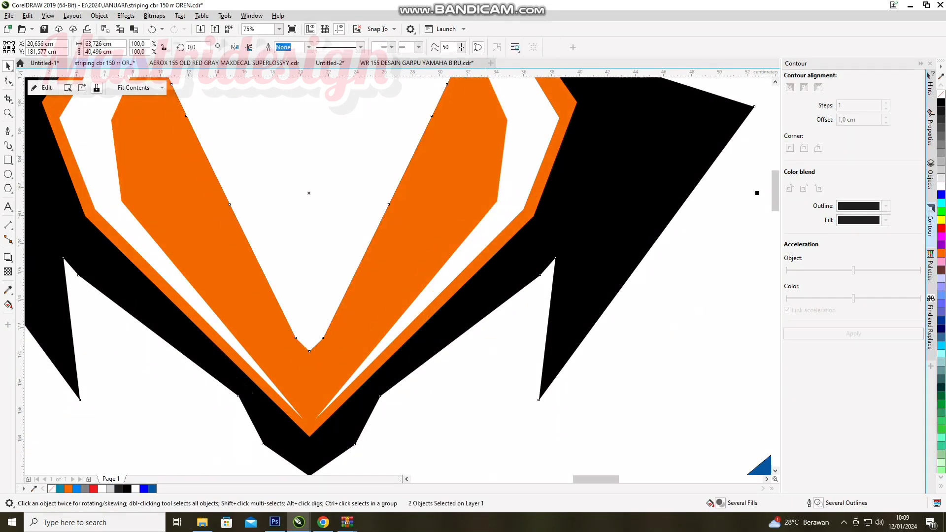
{"action": "scroll", "coordinate": [452, 301], "scroll_direction": "down", "scroll_amount": 2}
Step: Copy the merged front panel and paste it as a new layer in Layer 7611211.psb in Photoshop
{"action": "left_click", "coordinate": [437, 306]}
{"action": "key", "text": "ctrl+c"}
{"action": "left_click", "coordinate": [274, 522]}
{"action": "key", "text": "ctrl+v"}
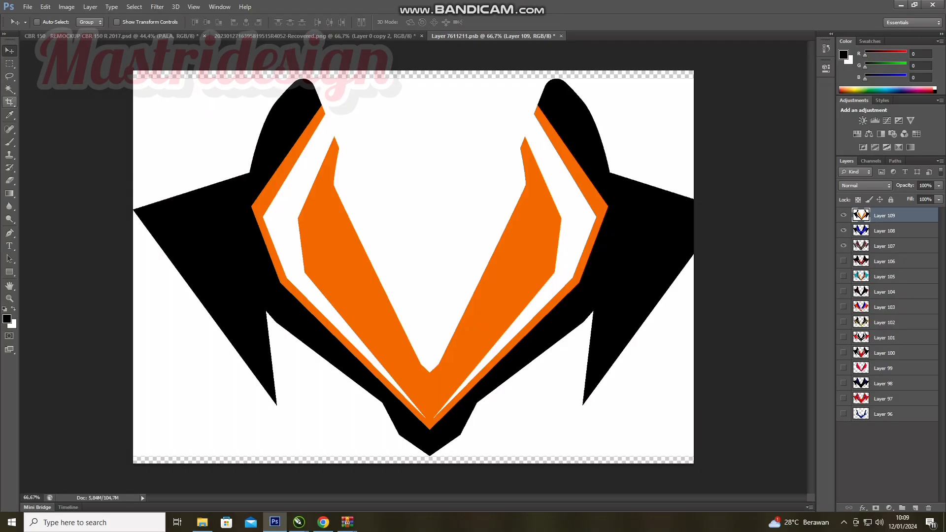
Step: Try to remove the white background around the pasted front panel with the Magic Wand
{"action": "left_click", "coordinate": [9, 89]}
{"action": "left_click", "coordinate": [200, 133]}
{"action": "key", "text": "Delete"}
{"action": "left_click", "coordinate": [419, 207]}
{"action": "key", "text": "Delete"}
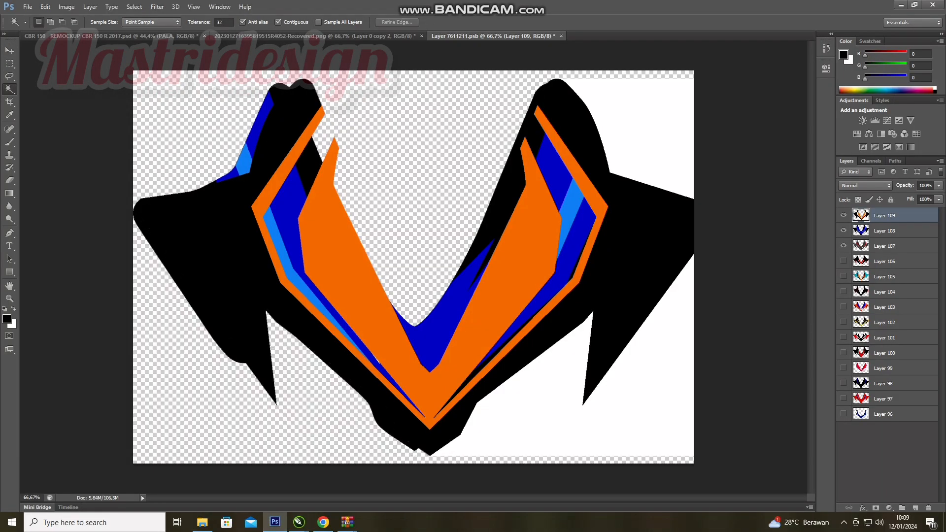
{"action": "key", "text": "Delete"}
Step: Give the front panel a black outline in CorelDRAW and paste the outlined version into Layer 7611211.psb in Photoshop
{"action": "key", "text": "alt+Tab"}
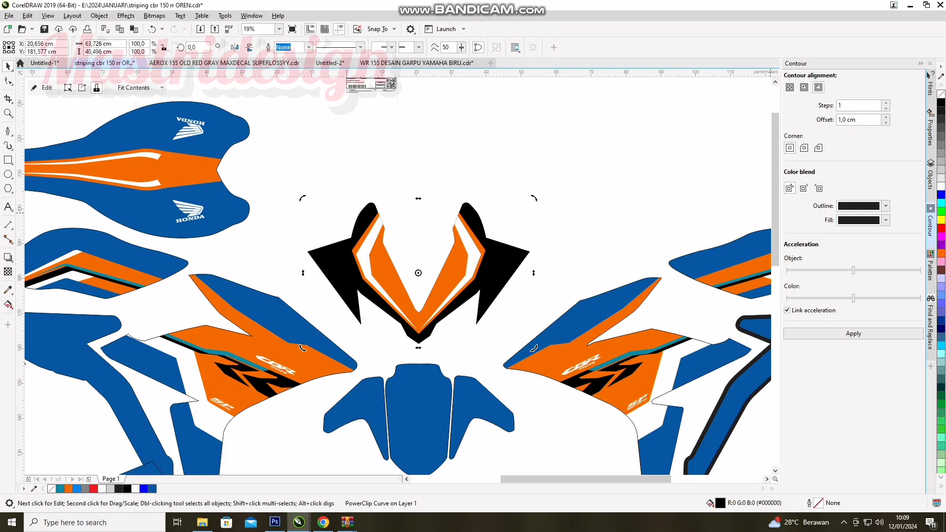
{"action": "right_click", "coordinate": [940, 102]}
{"action": "key", "text": "alt+Tab"}
{"action": "key", "text": "ctrl+v"}
Step: Remove the white areas around and inside the V of the outlined front panel with the Magic Wand, then deselect
{"action": "left_click", "coordinate": [217, 404]}
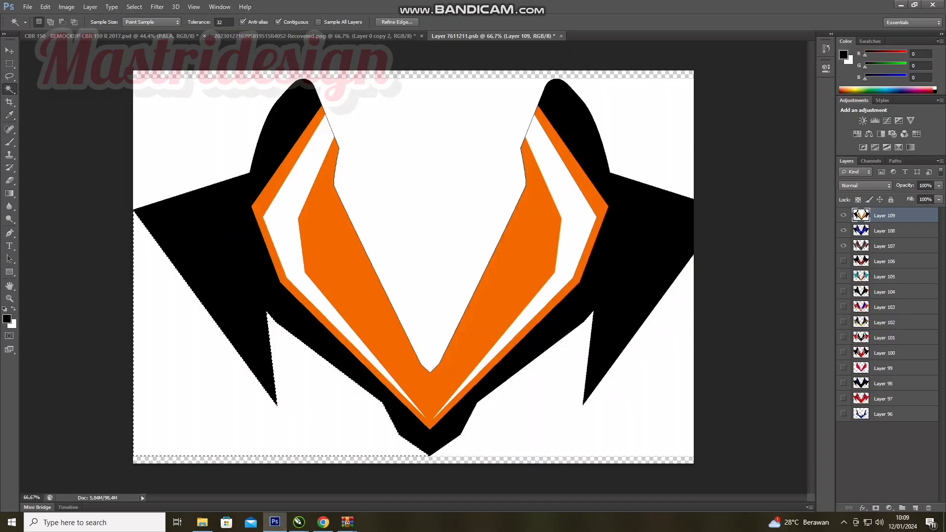
{"action": "key", "text": "Delete"}
{"action": "left_click", "coordinate": [423, 187]}
{"action": "key", "text": "Delete"}
{"action": "left_click", "coordinate": [537, 409]}
{"action": "key", "text": "Delete"}
{"action": "left_click", "coordinate": [192, 133]}
{"action": "key", "text": "Delete"}
{"action": "key", "text": "ctrl+d"}
Step: Move the pasted front panel left and slightly up with the older layers hidden, then save and close the smart object
{"action": "key", "text": "v"}
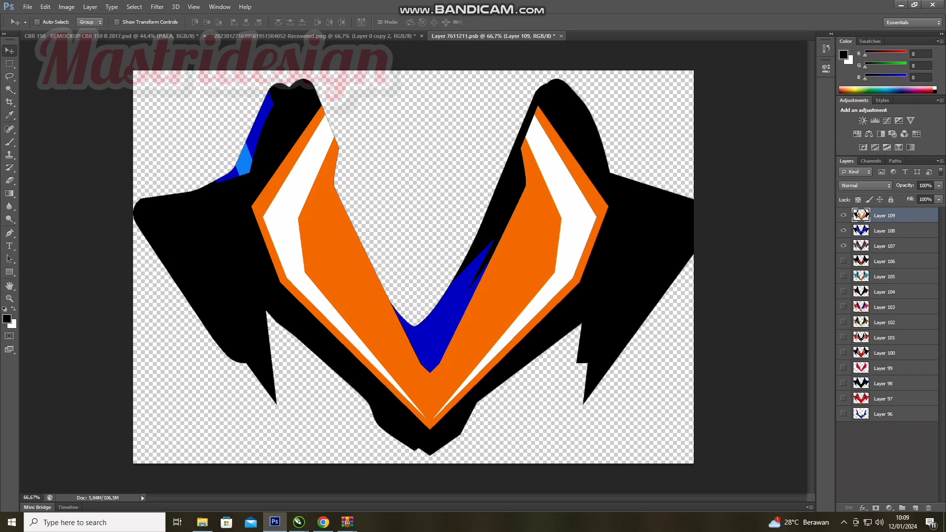
{"action": "key", "text": "Left"}
{"action": "key", "text": "Left"}
{"action": "key", "text": "Left"}
{"action": "key", "text": "Left"}
{"action": "key", "text": "Left"}
{"action": "key", "text": "Left"}
{"action": "key", "text": "Left"}
{"action": "key", "text": "Left"}
{"action": "key", "text": "Left"}
{"action": "mouse_move", "coordinate": [289, 256]}
{"action": "left_mouse_down"}
{"action": "mouse_move", "coordinate": [280, 243]}
{"action": "mouse_move", "coordinate": [277, 251]}
{"action": "left_mouse_up"}
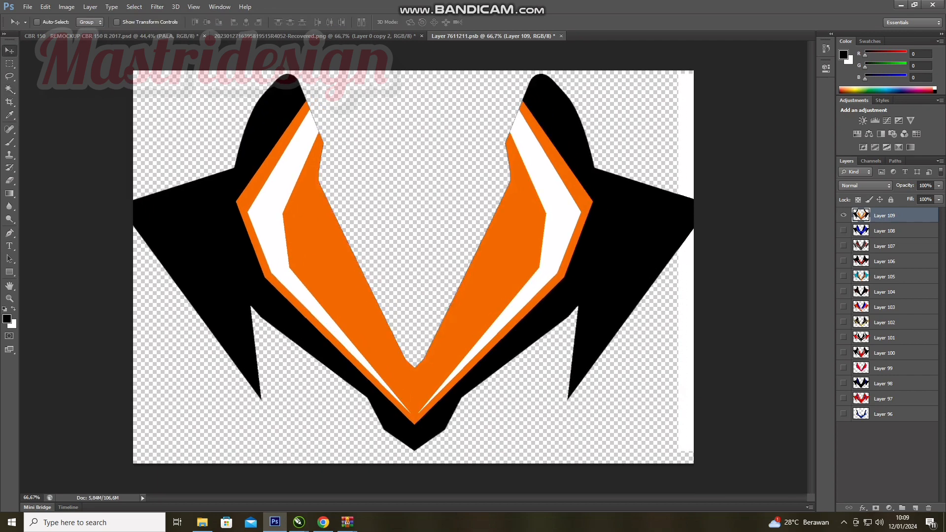
{"action": "key", "text": "ctrl+w"}
{"action": "key", "text": "Return"}
Step: Toggle the ud layer's visibility to check which part it covers, then open its smart object contents
{"action": "scroll", "coordinate": [371, 126], "scroll_direction": "up", "scroll_amount": 6}
{"action": "scroll", "coordinate": [370, 126], "scroll_direction": "down", "scroll_amount": 5}
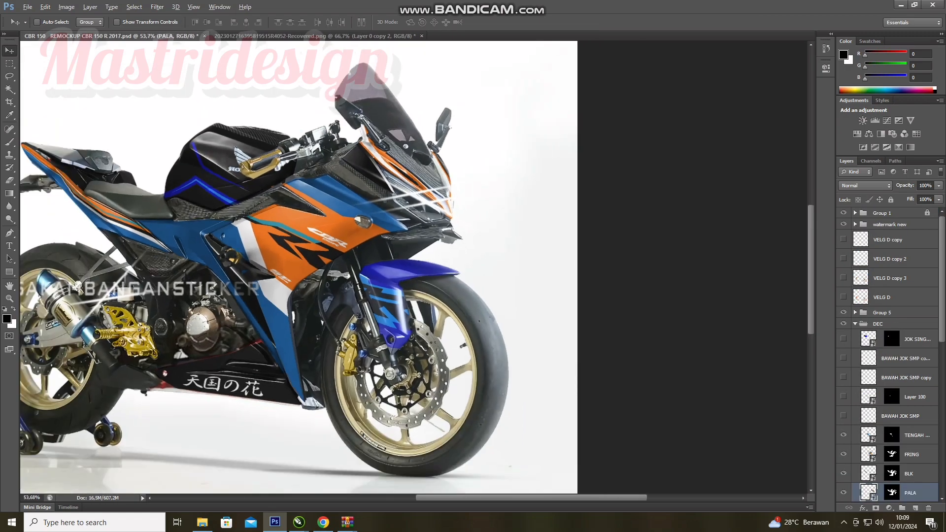
{"action": "scroll", "coordinate": [887, 354], "scroll_direction": "down", "scroll_amount": 3}
{"action": "left_click", "coordinate": [908, 350]}
{"action": "left_click", "coordinate": [843, 350]}
{"action": "left_click", "coordinate": [844, 350]}
{"action": "double_click", "coordinate": [868, 349]}
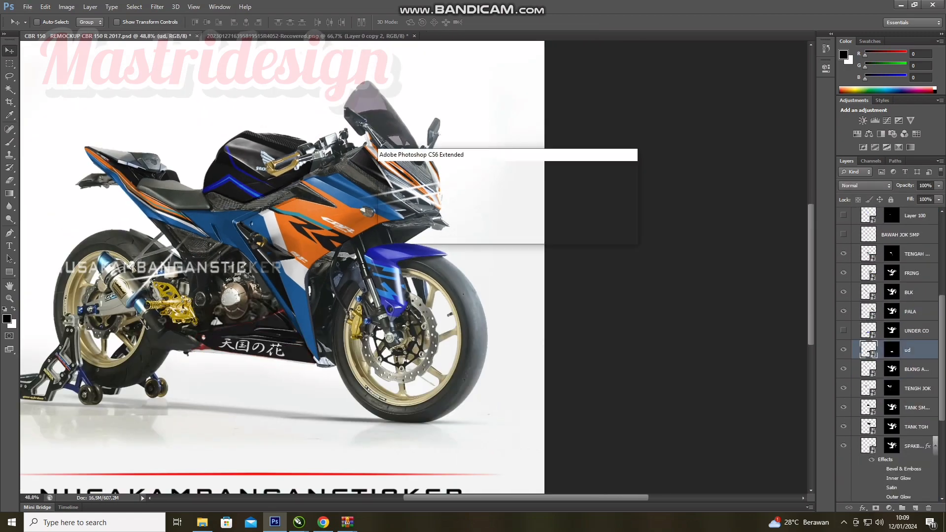
{"action": "key", "text": "Return"}
Step: Copy the blue triangular lower fairing panel in CorelDRAW and paste it as a new layer in Layer 97.psb in Photoshop
{"action": "key", "text": "alt+Tab"}
{"action": "left_click_drag", "start_coordinate": [283, 389], "coordinate": [397, 261]}
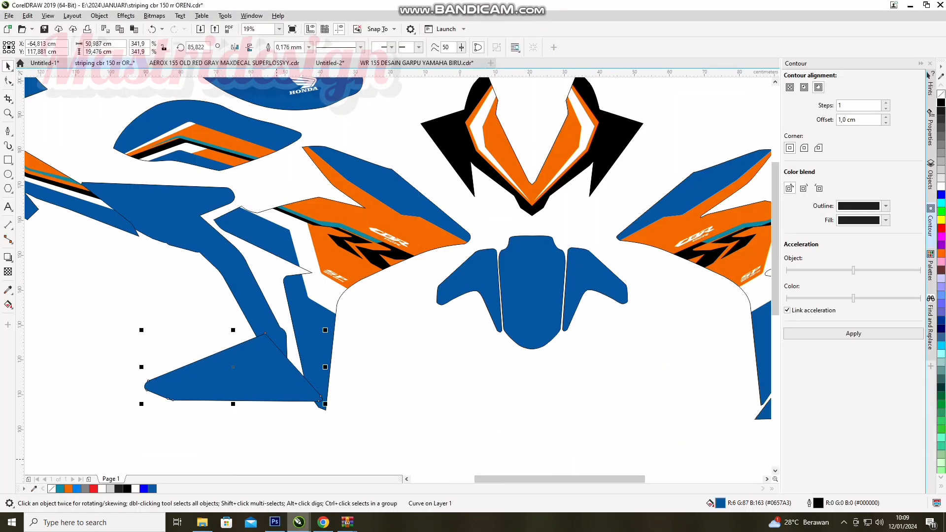
{"action": "left_click", "coordinate": [275, 522]}
{"action": "key", "text": "ctrl+v"}
{"action": "scroll", "coordinate": [414, 267], "scroll_direction": "down", "scroll_amount": 4}
{"action": "scroll", "coordinate": [414, 267], "scroll_direction": "up", "scroll_amount": 1}
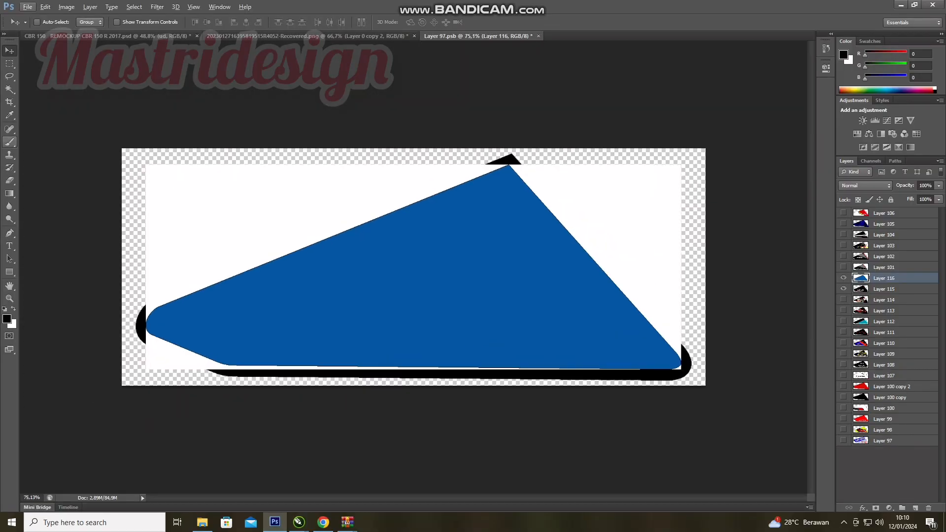
Step: Sample the pasted panel's blue as the foreground colour, then undo the paste
{"action": "key", "text": "b"}
{"action": "left_click", "coordinate": [253, 345], "text": "alt"}
{"action": "key", "text": "ctrl+z"}
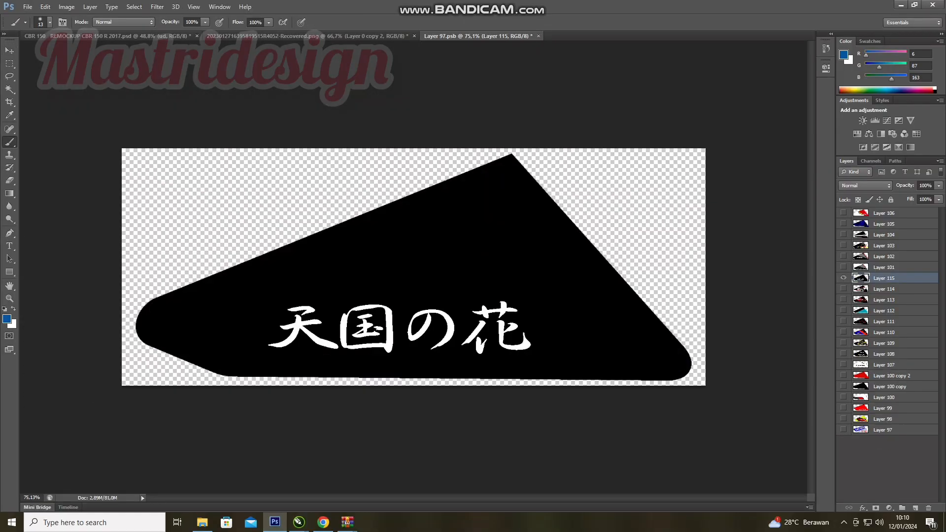
Step: Move Layer 100 copy 2 above Layer 115 with Layer 115 hidden, and select its red shape with the Magic Wand
{"action": "left_click_drag", "start_coordinate": [882, 375], "coordinate": [881, 273]}
{"action": "left_click", "coordinate": [844, 289]}
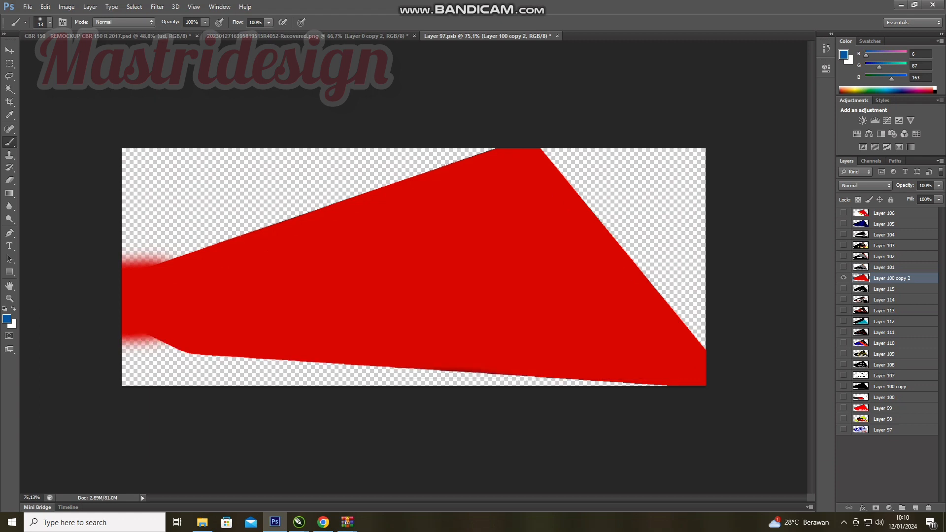
{"action": "key", "text": "w"}
{"action": "left_click", "coordinate": [394, 285]}
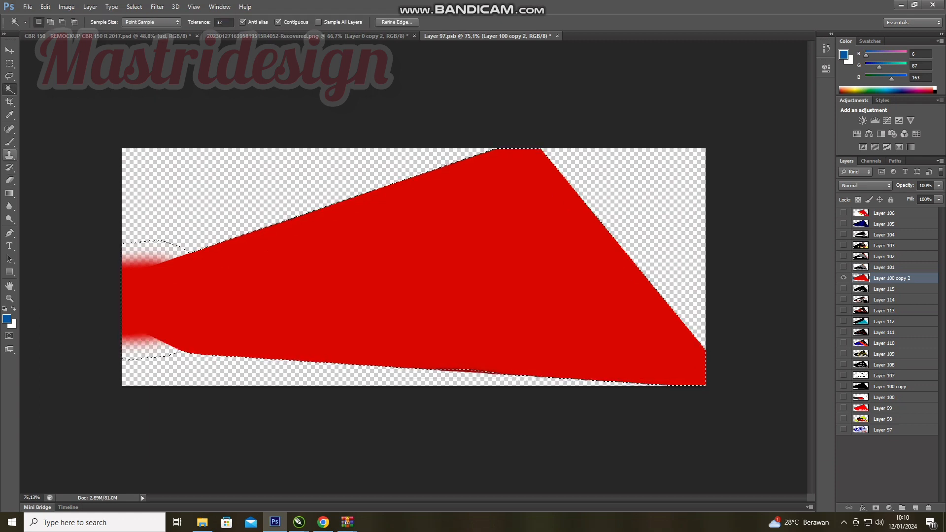
Step: Paint the selected red shape with the sampled blue using a soft brush of size 484
{"action": "left_click", "coordinate": [9, 141]}
{"action": "left_click", "coordinate": [10, 206]}
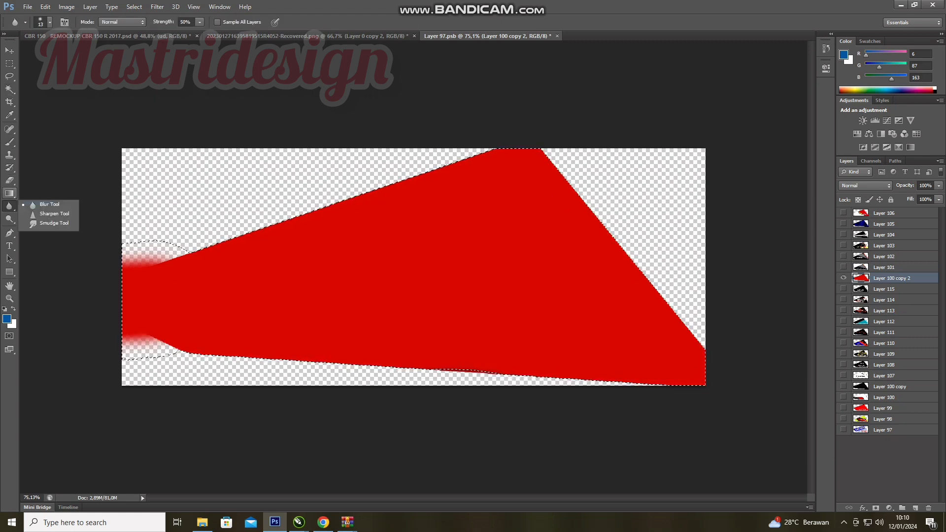
{"action": "left_click", "coordinate": [9, 142]}
{"action": "left_click", "coordinate": [396, 281]}
{"action": "right_click", "coordinate": [437, 250]}
{"action": "left_click", "coordinate": [466, 272]}
{"action": "left_click", "coordinate": [345, 248]}
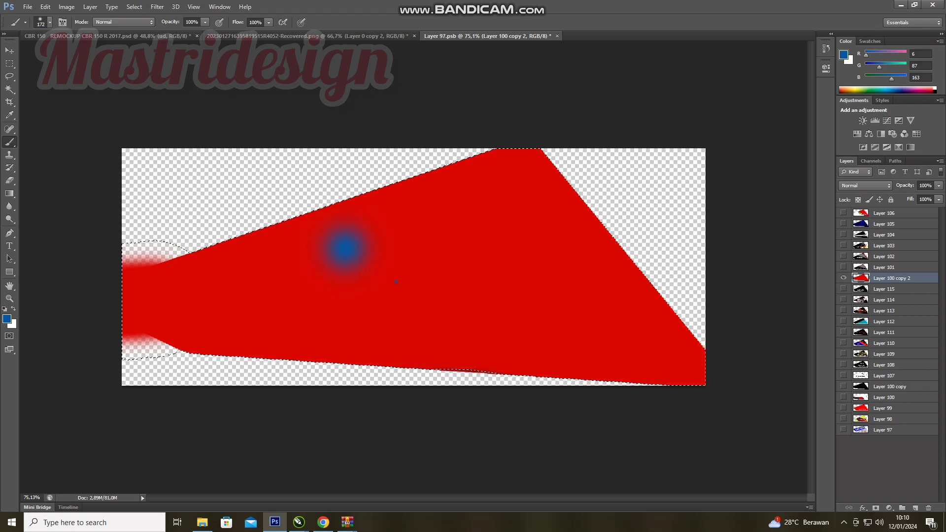
{"action": "right_click", "coordinate": [424, 244]}
{"action": "left_click", "coordinate": [468, 267]}
{"action": "mouse_move", "coordinate": [418, 209]}
{"action": "left_mouse_down"}
{"action": "mouse_move", "coordinate": [468, 197]}
{"action": "mouse_move", "coordinate": [394, 315]}
{"action": "mouse_move", "coordinate": [158, 330]}
{"action": "left_mouse_up"}
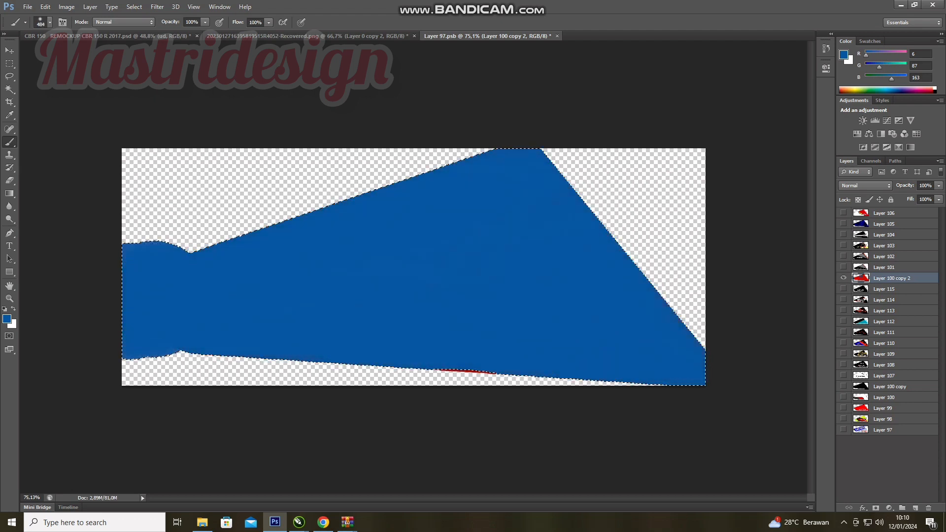
Step: Paint over the leftover red sliver on the shape's lower edge in blue, then save and close the smart object
{"action": "left_click_drag", "start_coordinate": [428, 345], "coordinate": [482, 359]}
{"action": "key", "text": "ctrl+s"}
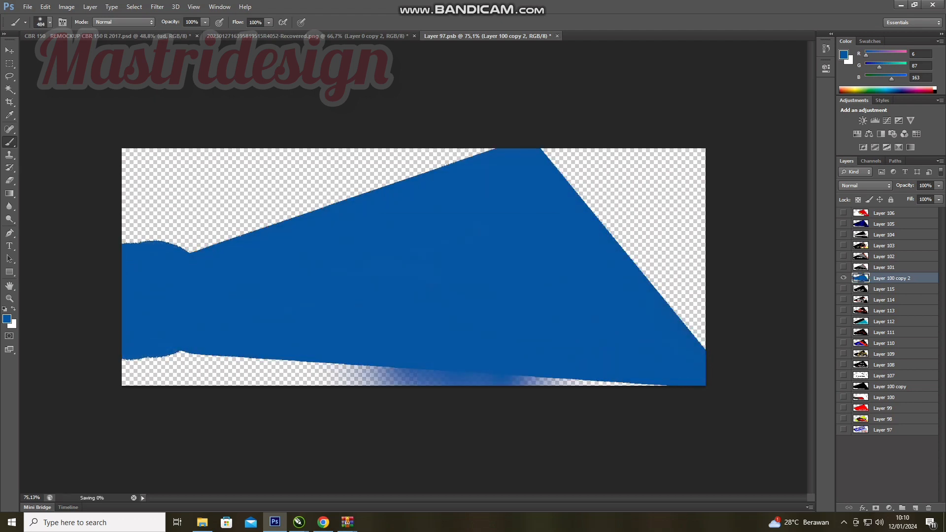
{"action": "key", "text": "ctrl+w"}
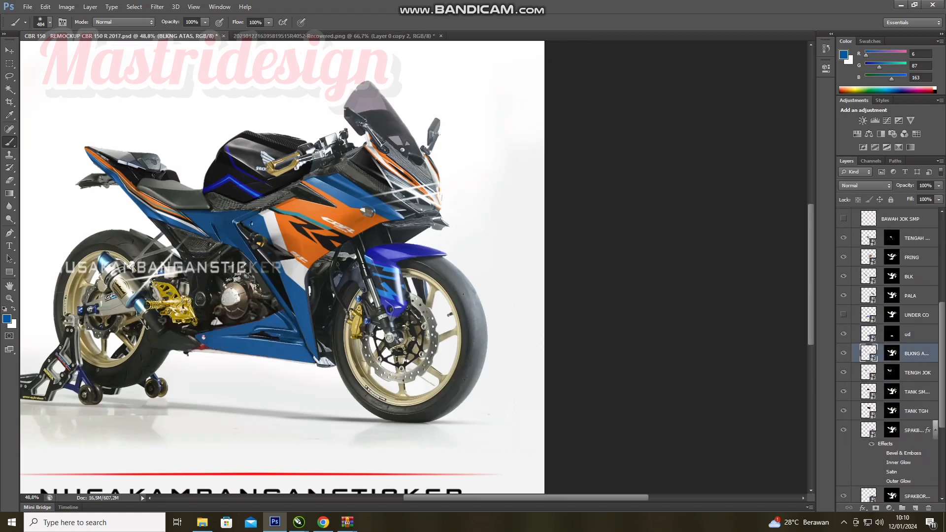
Step: Open the BLKNG ATAS smart object contents, and add a separate 1,0 cm outer contour to the plain blue upper tail panel in CorelDRAW
{"action": "double_click", "coordinate": [868, 353]}
{"action": "key", "text": "Return"}
{"action": "key", "text": "alt+Tab"}
{"action": "scroll", "coordinate": [296, 256], "scroll_direction": "down", "scroll_amount": 1}
{"action": "scroll", "coordinate": [135, 202], "scroll_direction": "up", "scroll_amount": 1}
{"action": "left_click", "coordinate": [204, 225]}
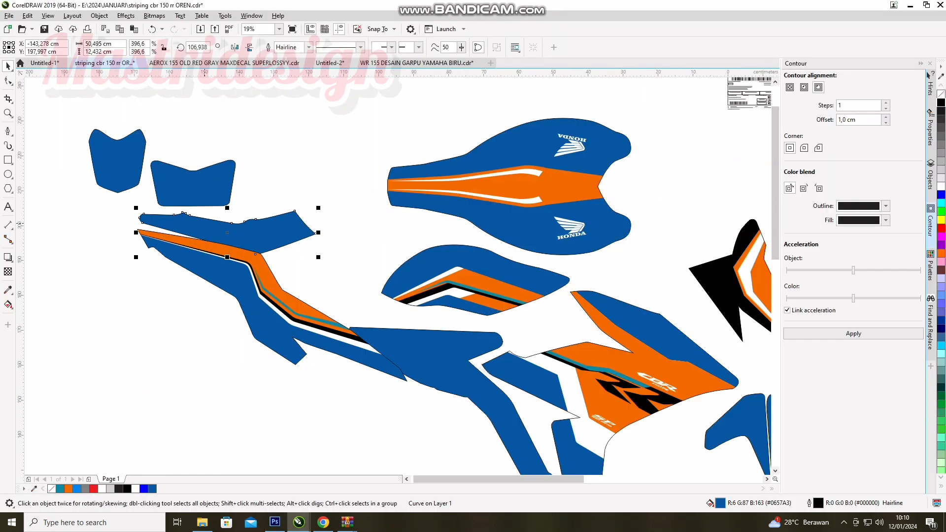
{"action": "left_click", "coordinate": [853, 333]}
{"action": "key", "text": "ctrl+k"}
Step: Merge the contour with the upper tail panel and paste it as a new layer in Layer 74411211.psb in Photoshop
{"action": "left_click", "coordinate": [291, 47]}
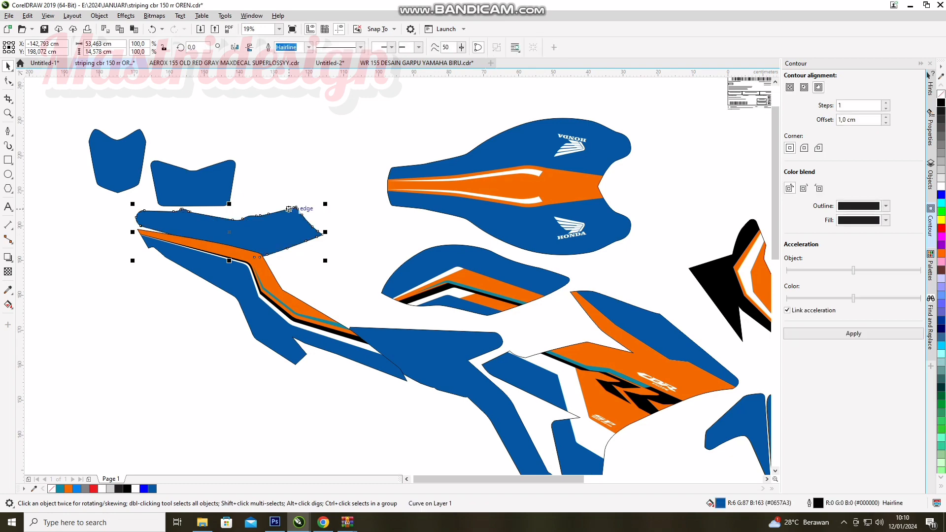
{"action": "left_click", "coordinate": [274, 522]}
{"action": "key", "text": "ctrl+v"}
{"action": "left_click", "coordinate": [202, 305]}
{"action": "key", "text": "Delete"}
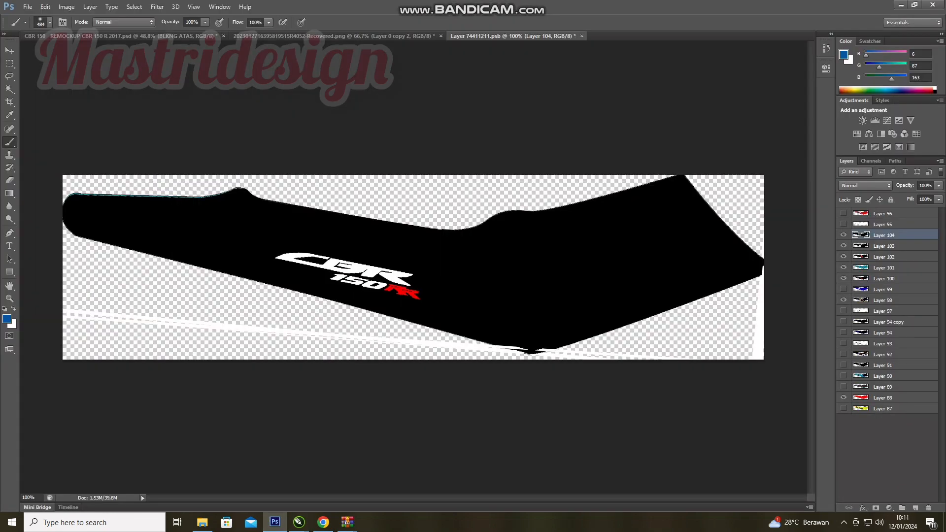
{"action": "key", "text": "ctrl+z"}
{"action": "left_click", "coordinate": [10, 89]}
{"action": "key", "text": "ctrl+z"}
{"action": "key", "text": "ctrl+z"}
{"action": "key", "text": "ctrl+z"}
{"action": "key", "text": "ctrl+alt+z"}
{"action": "key", "text": "ctrl+alt+z"}
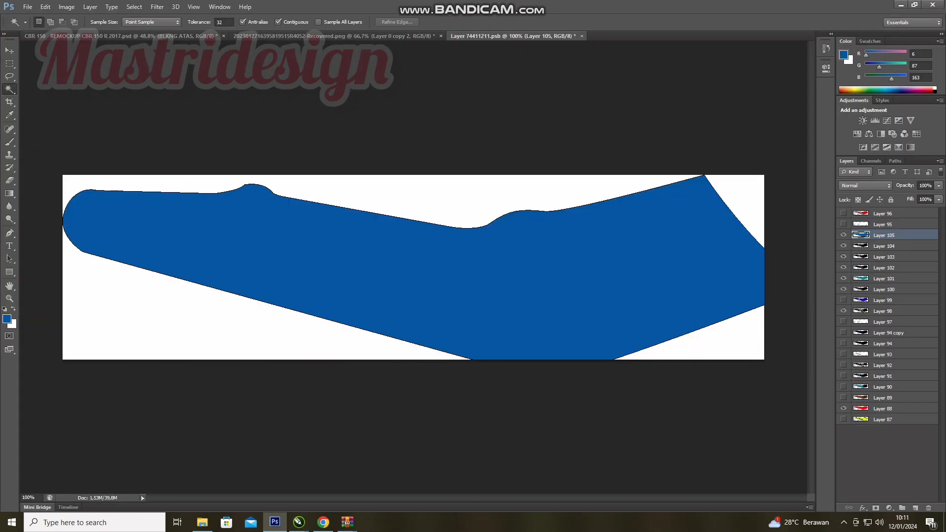
Step: Remove the white background below, above and at the lower right of the blue tail panel with the Magic Wand
{"action": "left_click", "coordinate": [197, 315]}
{"action": "key", "text": "Delete"}
{"action": "left_click", "coordinate": [404, 195]}
{"action": "key", "text": "Delete"}
{"action": "left_click", "coordinate": [719, 340]}
{"action": "key", "text": "Delete"}
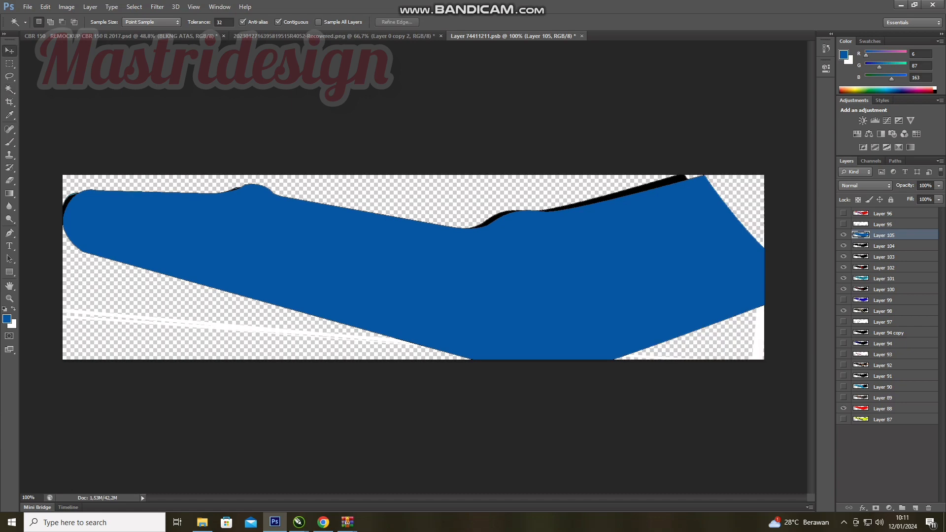
Step: Shift the blue tail panel slightly up and left over the old shape, then save and close the smart object
{"action": "left_click_drag", "start_coordinate": [403, 259], "coordinate": [395, 251]}
{"action": "key", "text": "ctrl+w"}
{"action": "key", "text": "Return"}
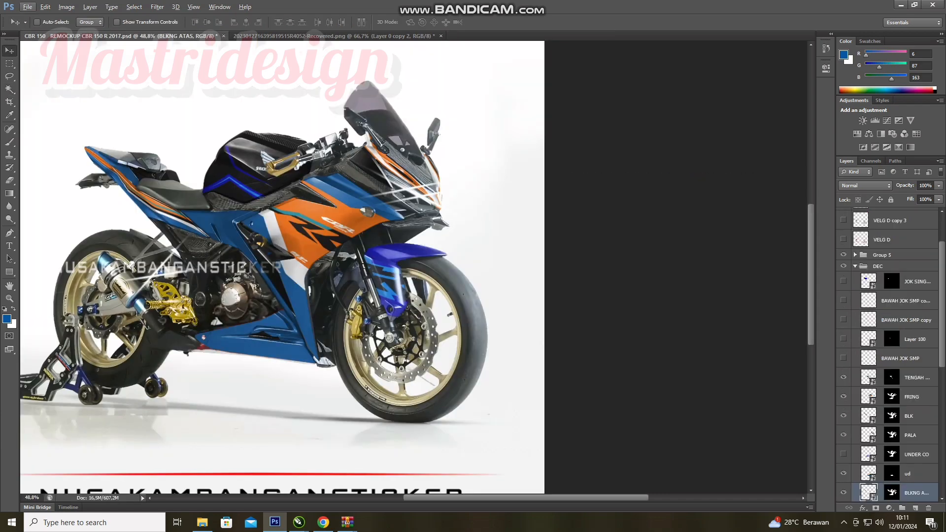
Step: Open the TENGH JOK smart object contents and duplicate Layer 84
{"action": "scroll", "coordinate": [868, 387], "scroll_direction": "down", "scroll_amount": 5}
{"action": "double_click", "coordinate": [867, 387]}
{"action": "key", "text": "Return"}
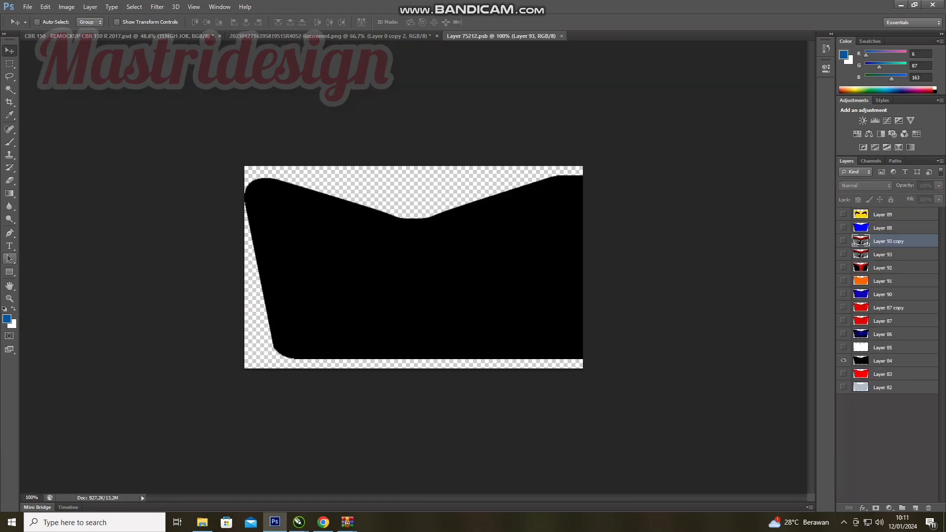
{"action": "left_click", "coordinate": [891, 361]}
{"action": "key", "text": "ctrl+j"}
Step: Select the black shape on Layer 84 copy and paint it blue, then save and close the smart object
{"action": "left_click", "coordinate": [9, 89]}
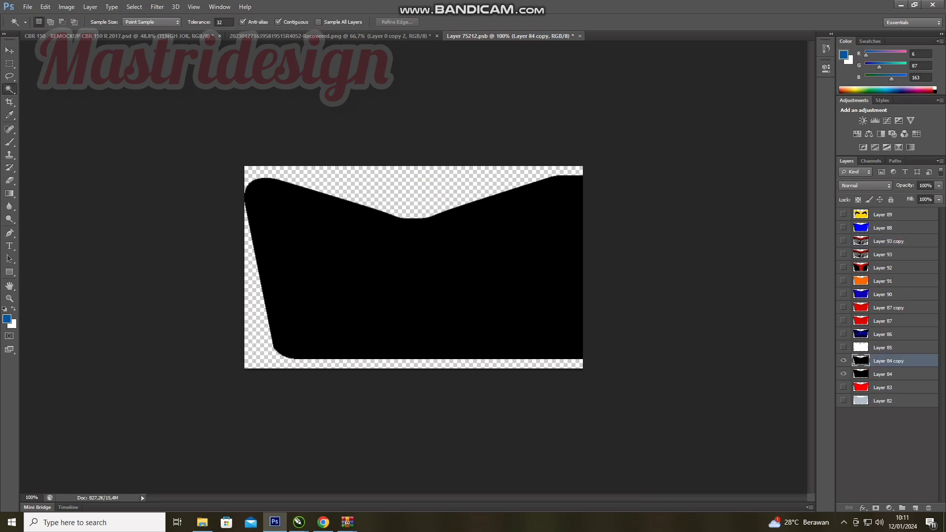
{"action": "mouse_move", "coordinate": [283, 207]}
{"action": "left_mouse_down"}
{"action": "mouse_move", "coordinate": [522, 237]}
{"action": "mouse_move", "coordinate": [355, 315]}
{"action": "left_mouse_up"}
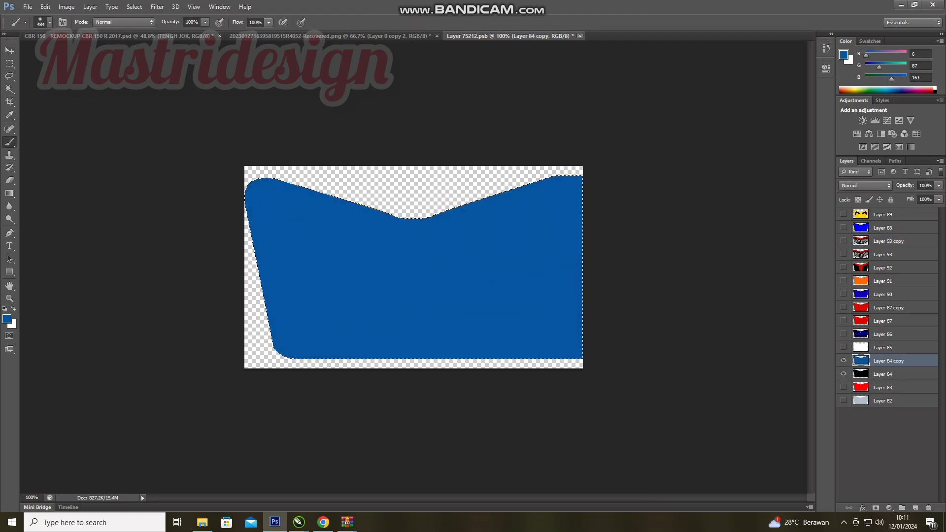
{"action": "key", "text": "ctrl+s"}
{"action": "key", "text": "ctrl+w"}
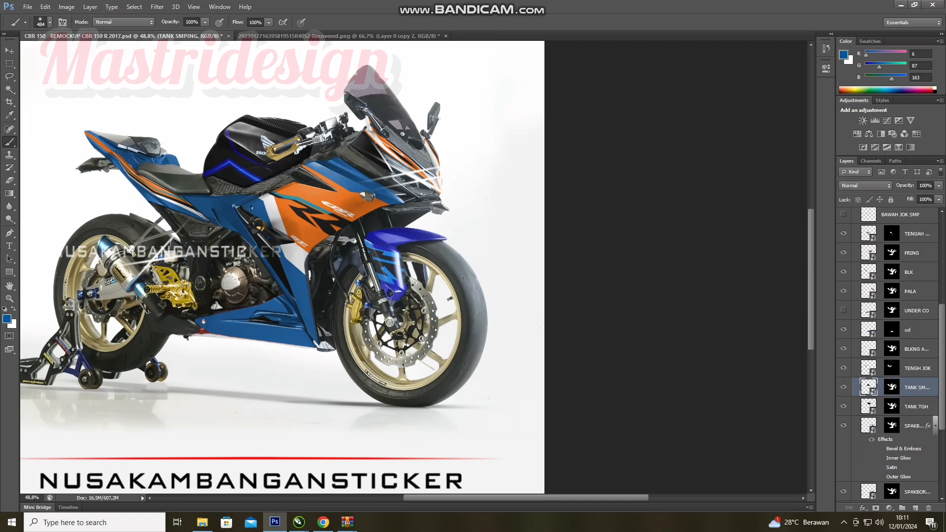
Step: Open the TANK SMPING smart object contents, and add a 1,0 cm outer contour to the striped tank side panel in CorelDRAW
{"action": "double_click", "coordinate": [868, 387]}
{"action": "key", "text": "Return"}
{"action": "key", "text": "alt+Tab"}
{"action": "left_click", "coordinate": [475, 279]}
{"action": "left_click", "coordinate": [853, 333]}
Step: Merge the contour with the tank side panel and paste it as a new layer in Layer 74511211.psb in Photoshop
{"action": "left_click", "coordinate": [531, 328]}
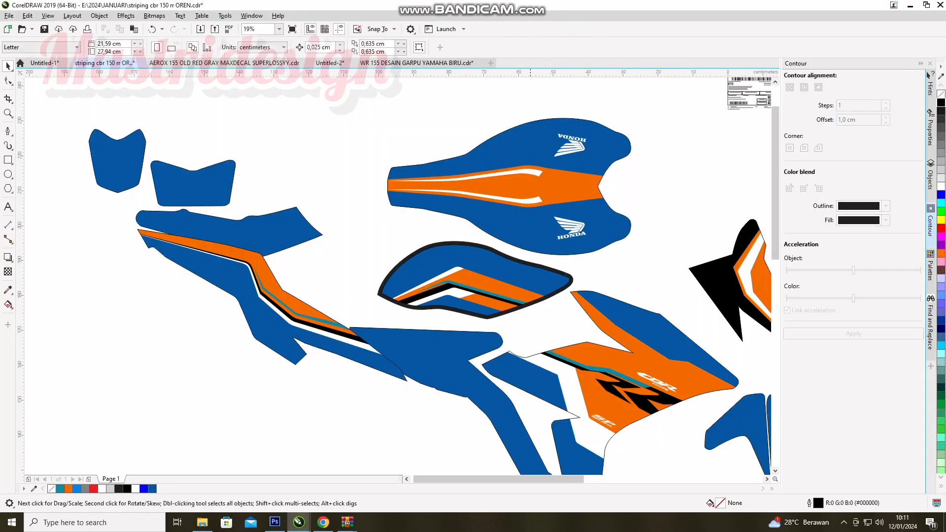
{"action": "left_click", "coordinate": [516, 309]}
{"action": "key", "text": "ctrl+z"}
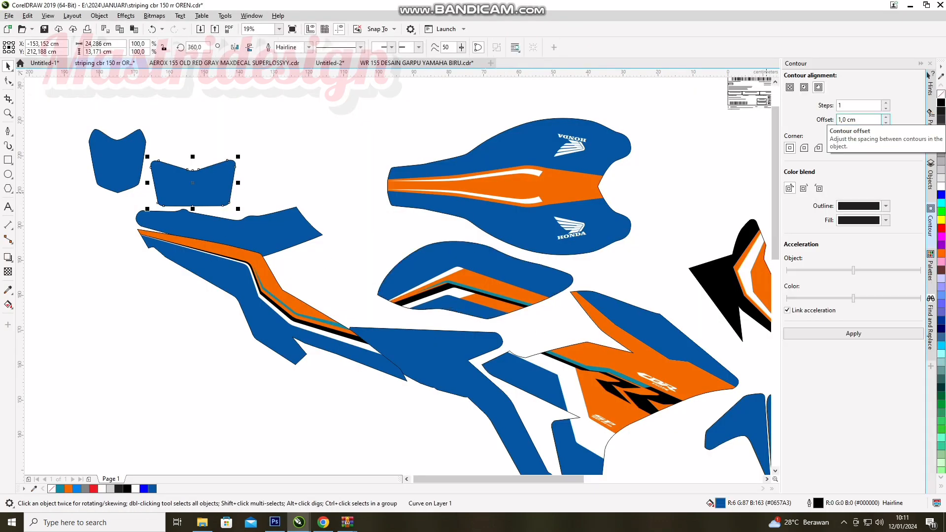
{"action": "key", "text": "alt+Tab"}
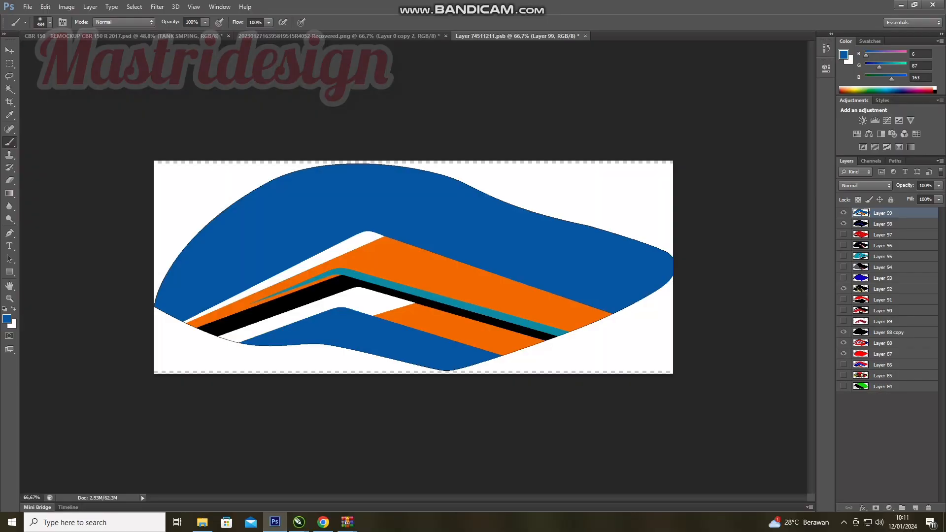
Step: Delete the white areas around the striped tank side panel on Layer 99, then save and close the smart object
{"action": "key", "text": "w"}
{"action": "left_click", "coordinate": [200, 199]}
{"action": "key", "text": "Delete"}
{"action": "left_click", "coordinate": [200, 354]}
{"action": "key", "text": "Delete"}
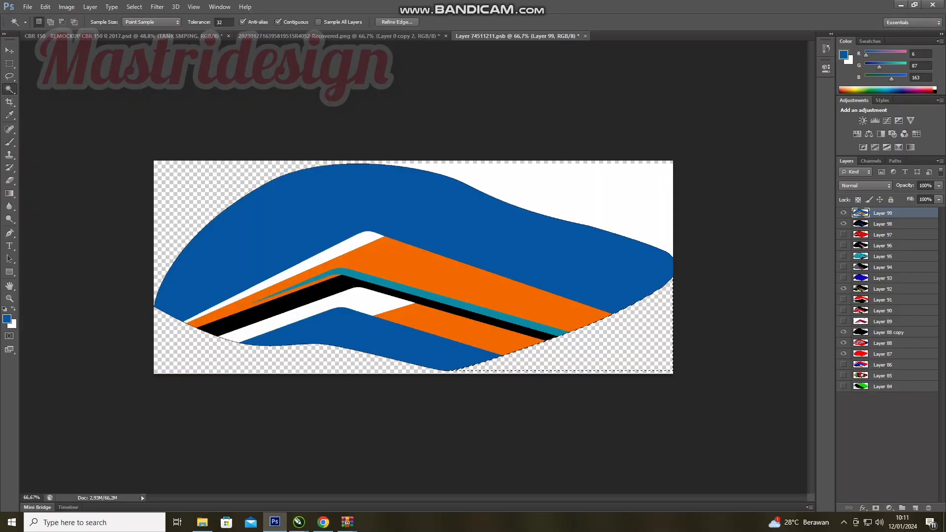
{"action": "left_click", "coordinate": [590, 195]}
{"action": "key", "text": "Delete"}
{"action": "left_click", "coordinate": [585, 36]}
{"action": "key", "text": "Return"}
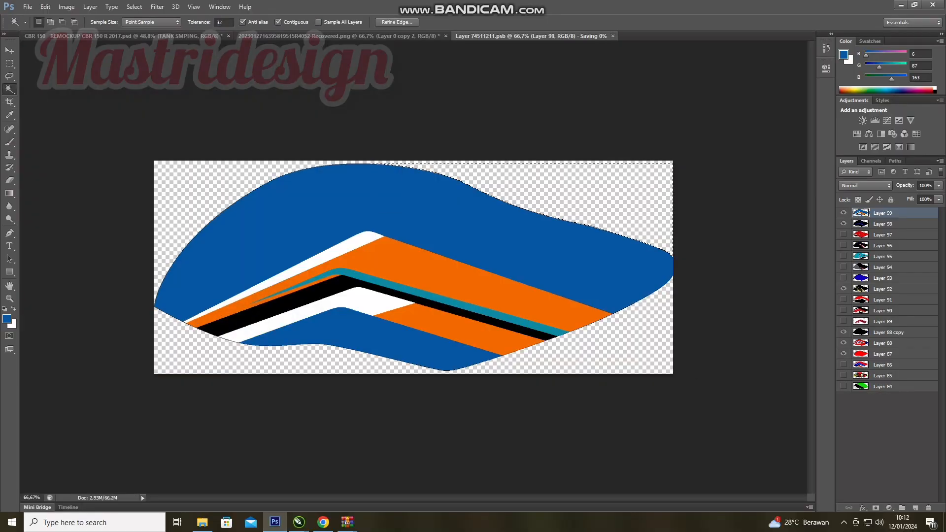
Step: Open the TANK TGH smart object contents and paste the blue and orange HONDA tank panel as a new layer
{"action": "scroll", "coordinate": [868, 387], "scroll_direction": "down", "scroll_amount": 3}
{"action": "double_click", "coordinate": [868, 387]}
{"action": "key", "text": "Return"}
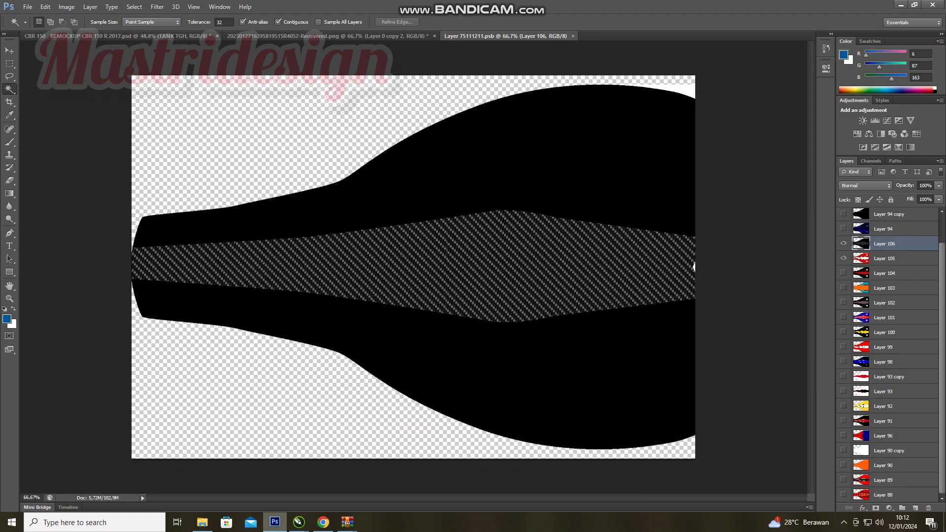
{"action": "key", "text": "alt+Tab"}
{"action": "key", "text": "alt+Tab"}
{"action": "key", "text": "ctrl+v"}
Step: Delete the white background around the tank panel on Layer 107, then save and close the smart object
{"action": "left_click", "coordinate": [237, 390]}
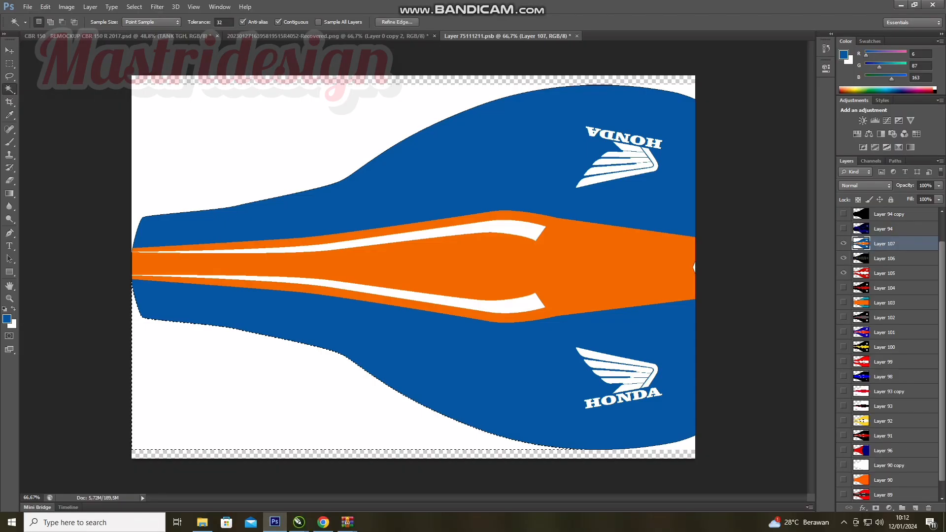
{"action": "key", "text": "Delete"}
{"action": "left_click", "coordinate": [237, 146]}
{"action": "key", "text": "Delete"}
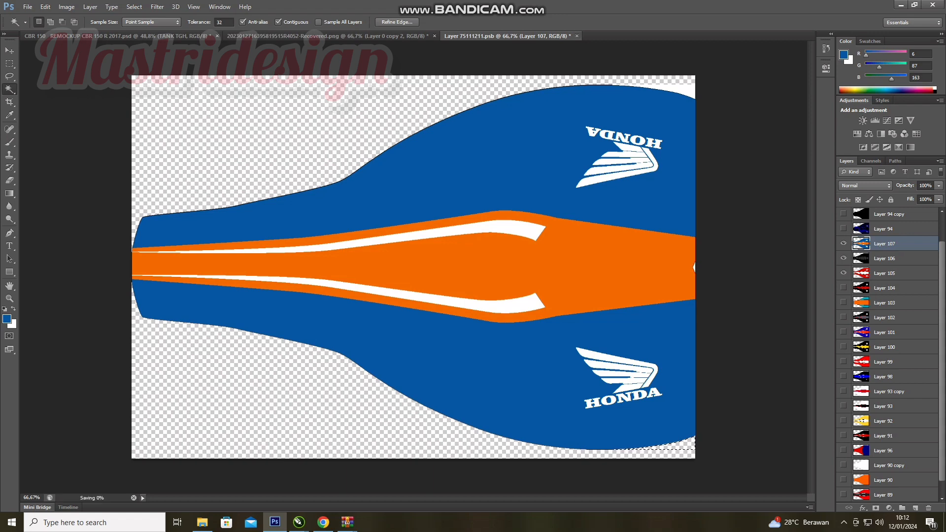
{"action": "left_click", "coordinate": [577, 36]}
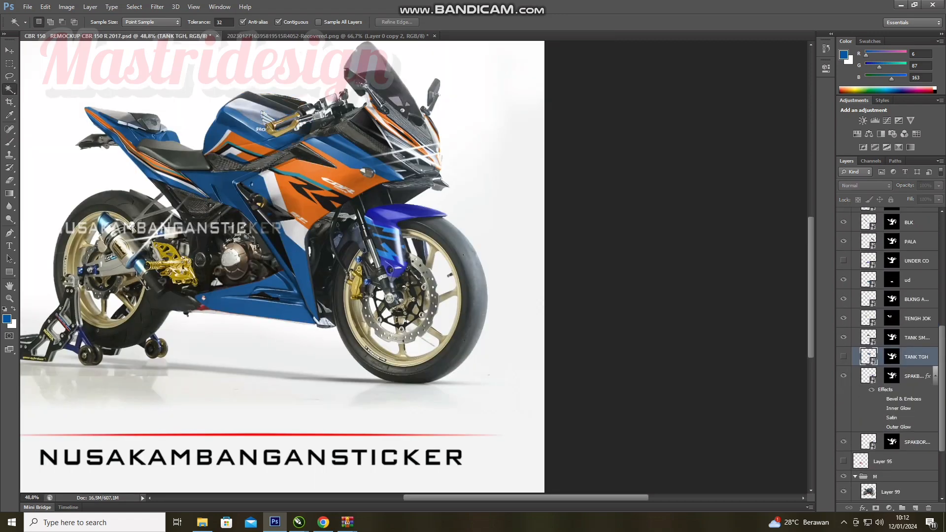
Step: Show the TANK TGH layer in the mockup and reopen its smart object contents
{"action": "left_click", "coordinate": [843, 357]}
{"action": "double_click", "coordinate": [868, 356]}
{"action": "key", "text": "Return"}
Step: Reduce the brush size to 174 and paint both HONDA logos on Layer 107 blue, then save and close the smart object
{"action": "key", "text": "b"}
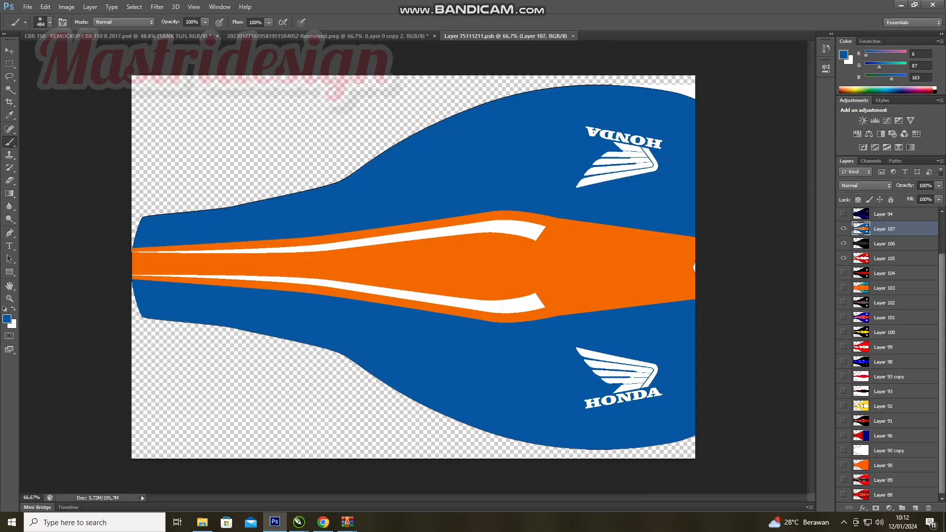
{"action": "left_click_drag", "start_coordinate": [640, 160], "coordinate": [588, 166]}
{"action": "key", "text": "ctrl+z"}
{"action": "right_click", "coordinate": [606, 146]}
{"action": "left_click_drag", "start_coordinate": [679, 169], "coordinate": [657, 170]}
{"action": "left_click", "coordinate": [608, 130]}
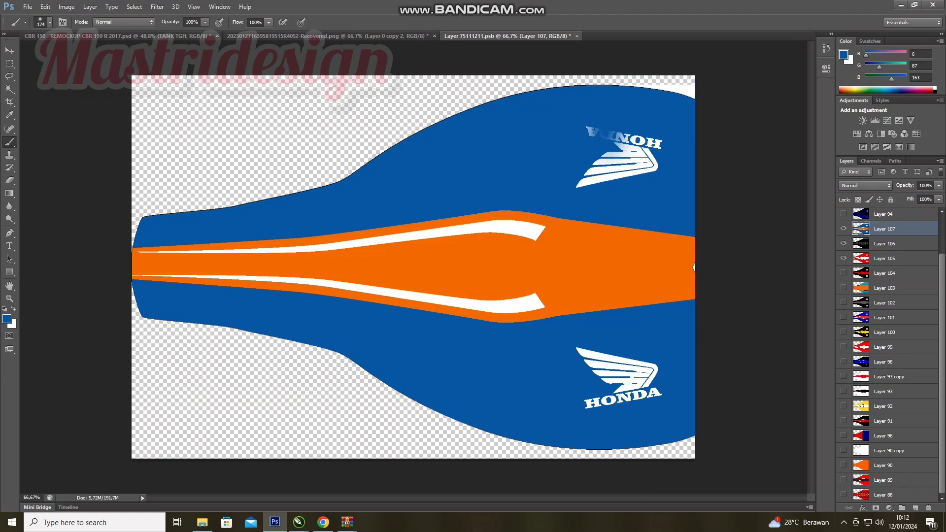
{"action": "left_click_drag", "start_coordinate": [578, 347], "coordinate": [627, 369]}
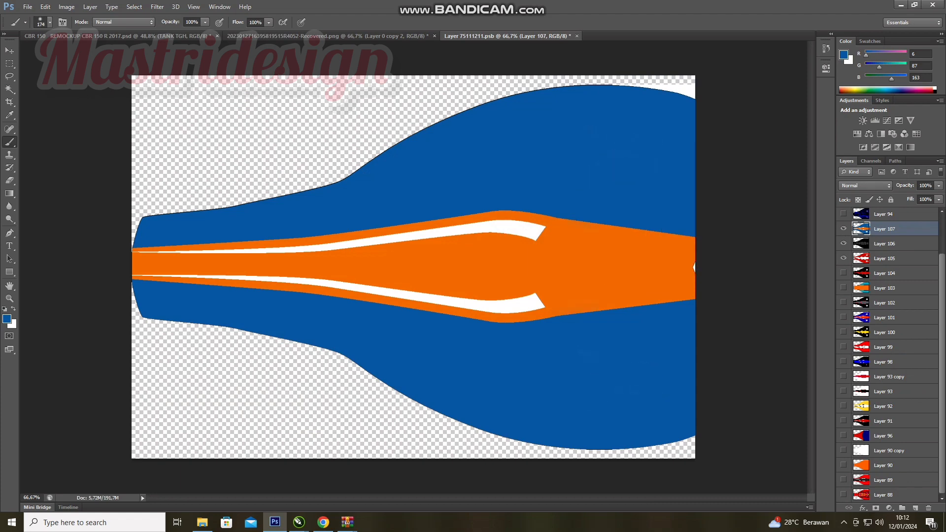
{"action": "key", "text": "ctrl+w"}
{"action": "key", "text": "Return"}
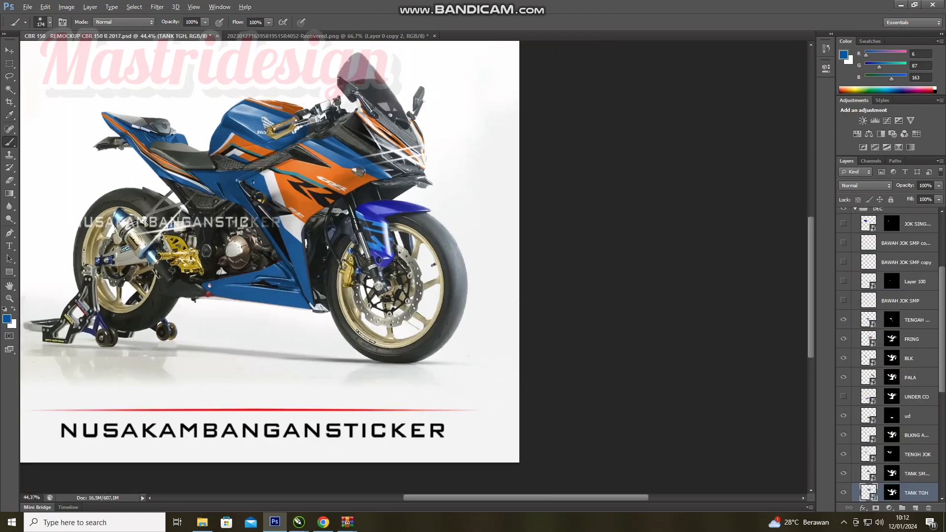
Step: Open the SPAKBOR ATAS smart object contents and duplicate Layer 99
{"action": "double_click", "coordinate": [868, 432]}
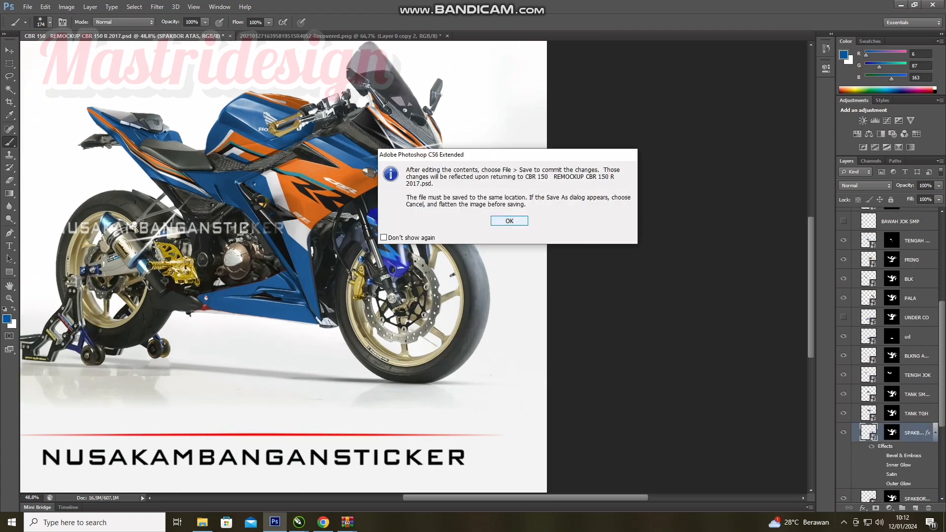
{"action": "key", "text": "Return"}
{"action": "key", "text": "ctrl+j"}
Step: Select the fender shape on Layer 99 copy and paint it with the lighter foreground blue, then save and close the smart object
{"action": "left_click", "coordinate": [9, 90]}
{"action": "left_click", "coordinate": [390, 162]}
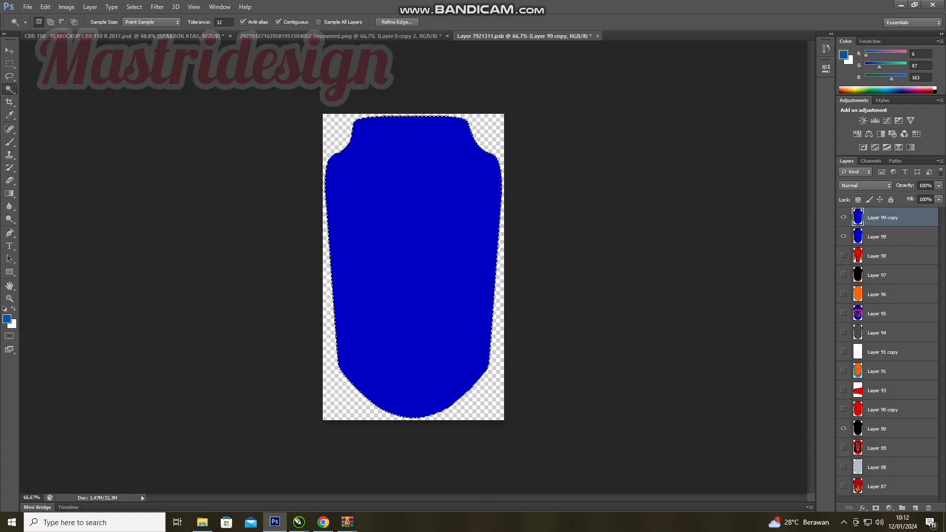
{"action": "key", "text": "b"}
{"action": "mouse_move", "coordinate": [344, 133]}
{"action": "left_mouse_down"}
{"action": "mouse_move", "coordinate": [443, 156]}
{"action": "mouse_move", "coordinate": [340, 182]}
{"action": "left_mouse_up"}
{"action": "mouse_move", "coordinate": [414, 202]}
{"action": "left_mouse_down"}
{"action": "mouse_move", "coordinate": [414, 281]}
{"action": "mouse_move", "coordinate": [394, 394]}
{"action": "left_mouse_up"}
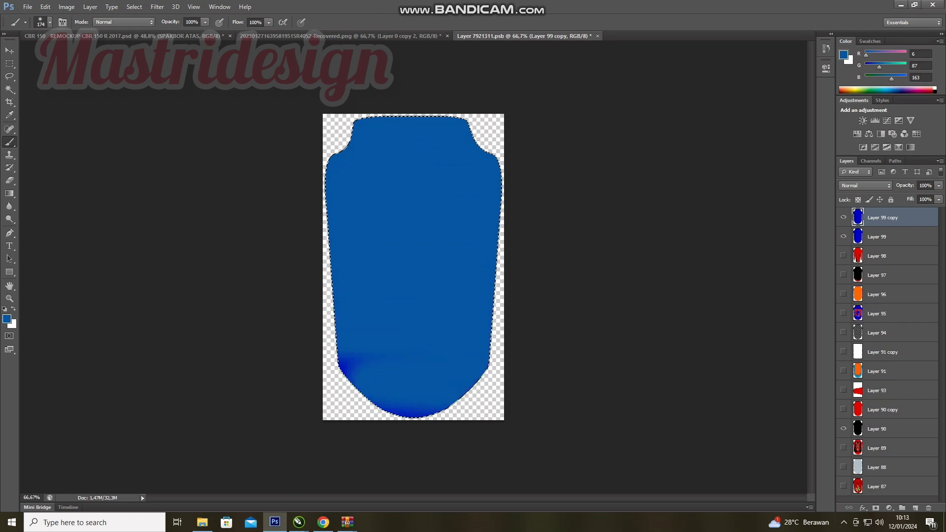
{"action": "key", "text": "ctrl+d"}
{"action": "key", "text": "ctrl+s"}
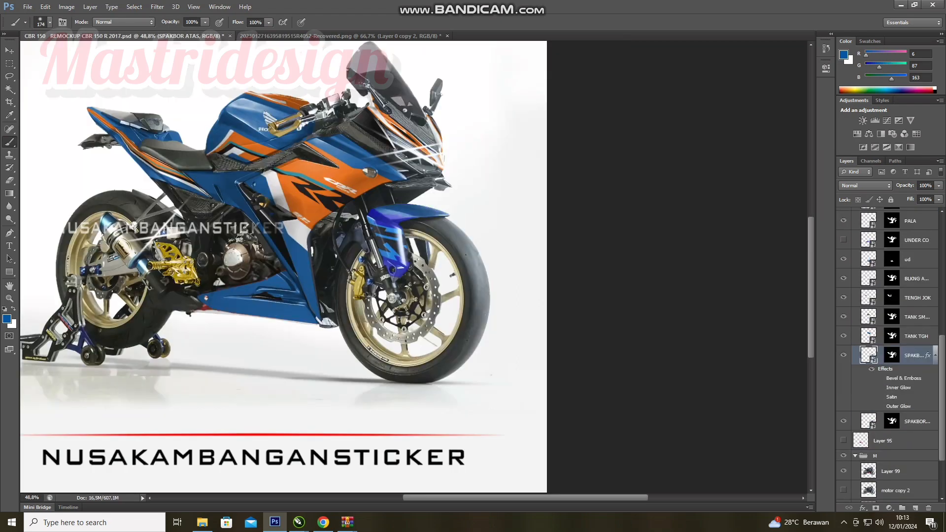
{"action": "key", "text": "ctrl+w"}
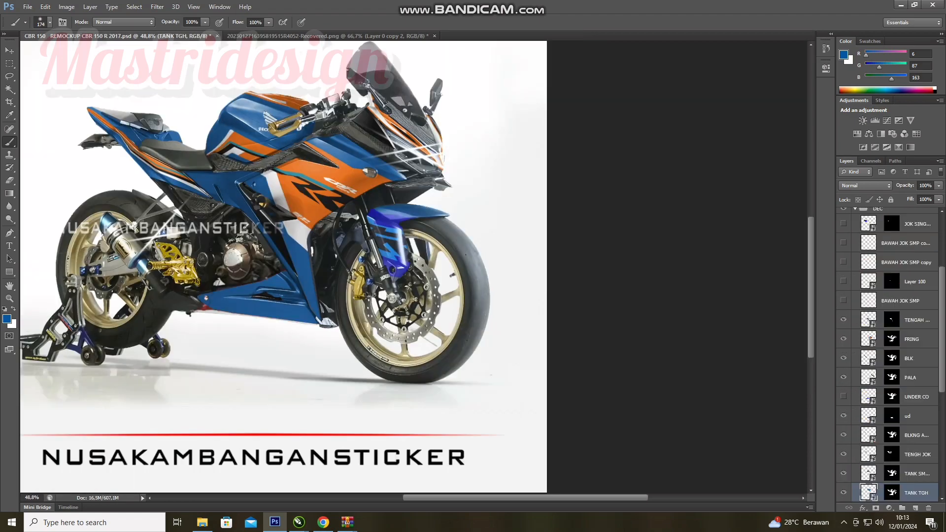
Step: Open the SPAKBOR KIRI smart object contents, then show Layer 93 and move it above Layer 103
{"action": "scroll", "coordinate": [887, 355], "scroll_direction": "down", "scroll_amount": 3}
{"action": "left_click", "coordinate": [868, 396]}
{"action": "left_click", "coordinate": [844, 396]}
{"action": "left_click", "coordinate": [843, 396]}
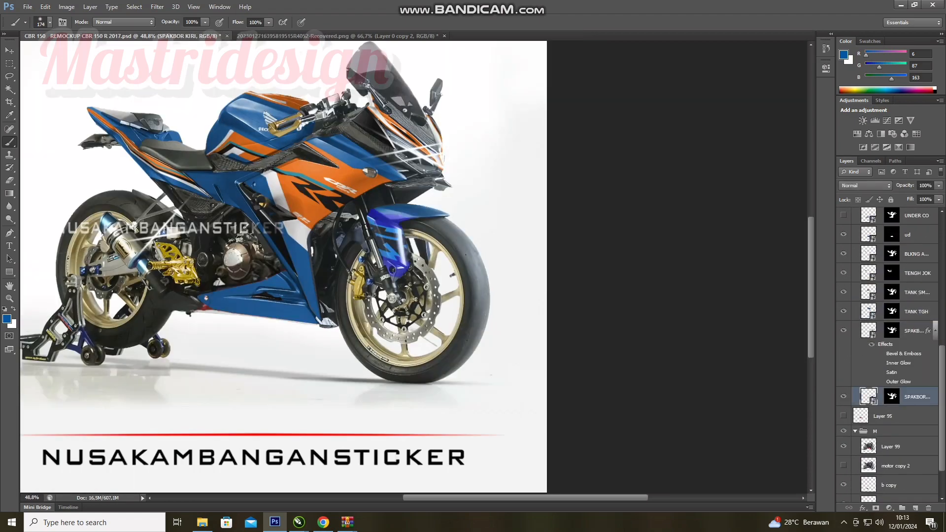
{"action": "double_click", "coordinate": [868, 396]}
{"action": "key", "text": "Return"}
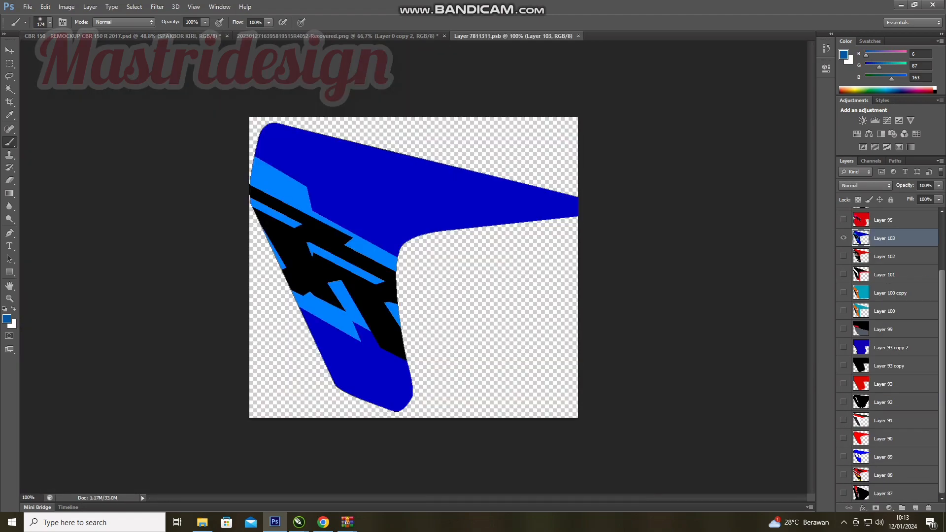
{"action": "left_click", "coordinate": [891, 384]}
{"action": "left_click_drag", "start_coordinate": [890, 384], "coordinate": [890, 230]}
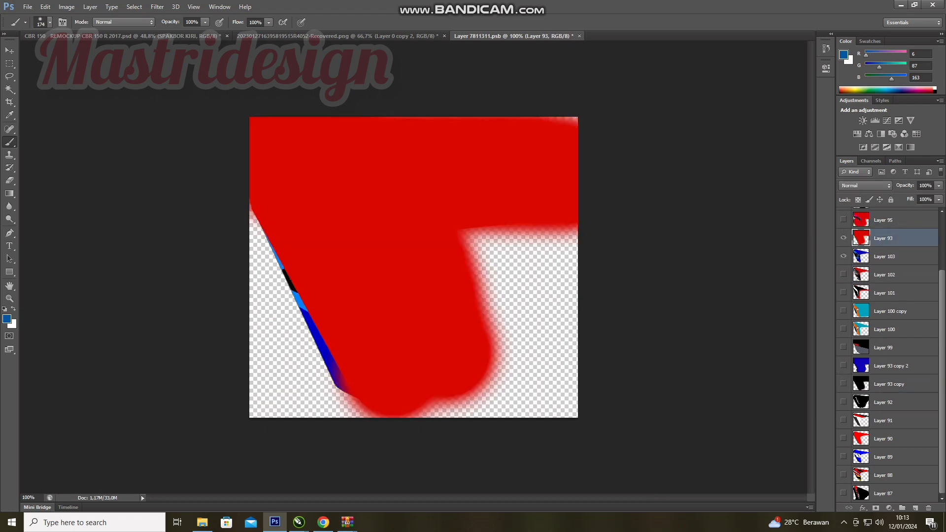
Step: Hide Layer 103, select the red shape on Layer 93 and paint it blue, then save and close the smart object
{"action": "key", "text": "w"}
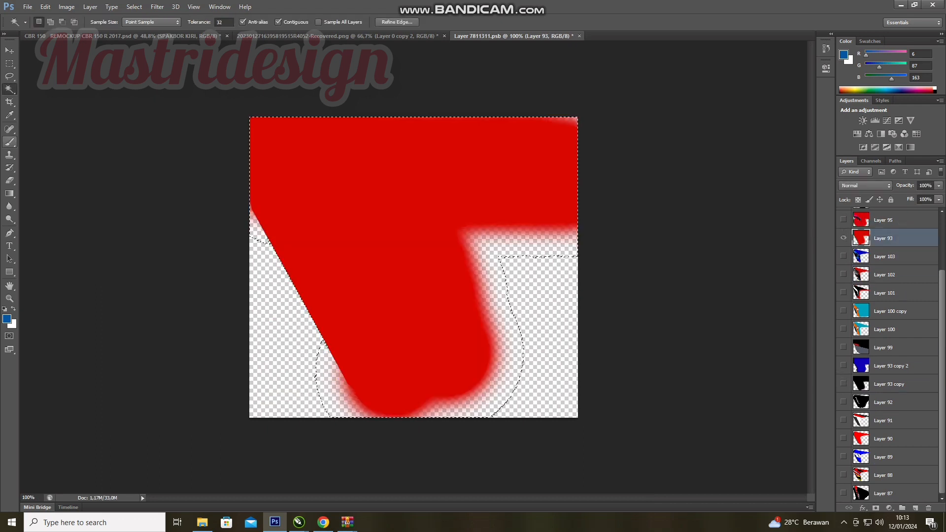
{"action": "left_click", "coordinate": [10, 141]}
{"action": "mouse_move", "coordinate": [254, 126]}
{"action": "left_mouse_down"}
{"action": "mouse_move", "coordinate": [259, 177]}
{"action": "mouse_move", "coordinate": [480, 295]}
{"action": "mouse_move", "coordinate": [492, 365]}
{"action": "left_mouse_up"}
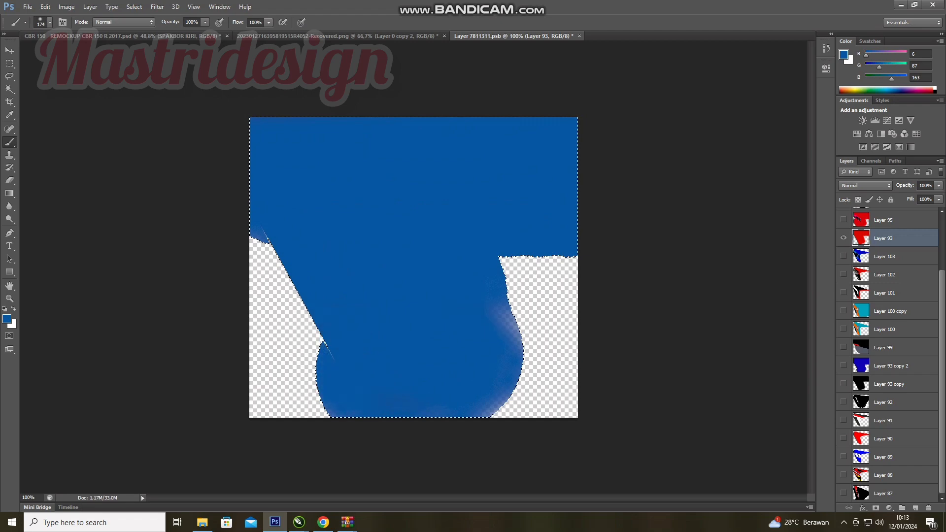
{"action": "key", "text": "ctrl+d"}
{"action": "key", "text": "ctrl+w"}
{"action": "key", "text": "Return"}
Step: Collapse the DEC group, then show and select the VELG D copy 3 layer to color the wheel rims orange
{"action": "scroll", "coordinate": [414, 266], "scroll_direction": "down", "scroll_amount": 2}
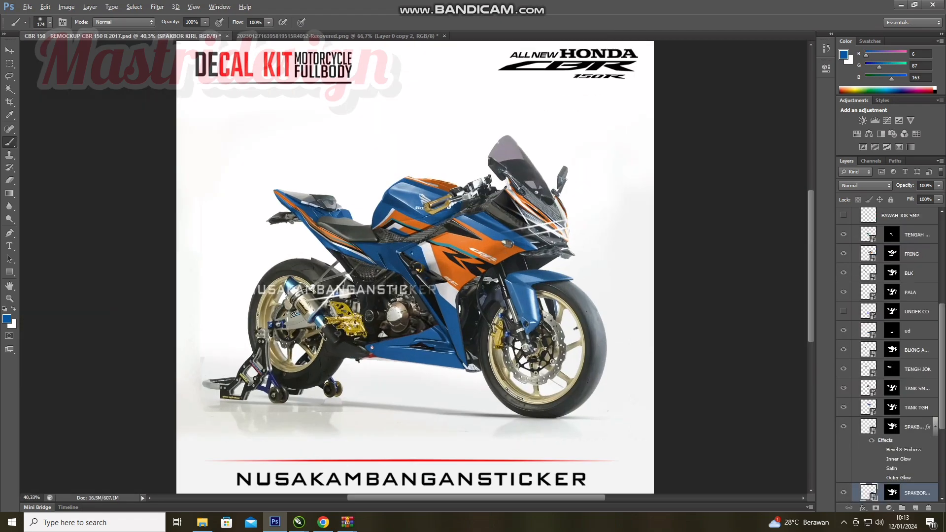
{"action": "scroll", "coordinate": [413, 266], "scroll_direction": "down", "scroll_amount": 1}
{"action": "scroll", "coordinate": [892, 355], "scroll_direction": "up", "scroll_amount": 5}
{"action": "left_click", "coordinate": [855, 324]}
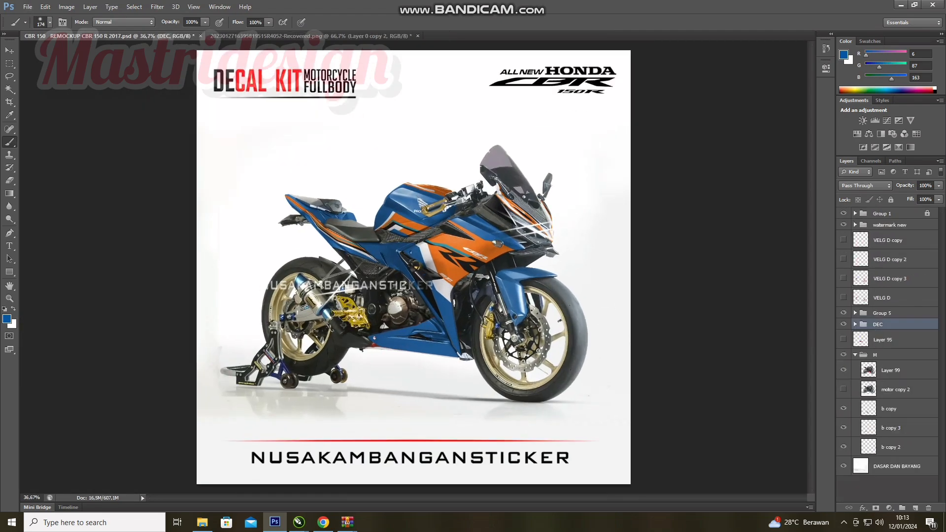
{"action": "left_click", "coordinate": [843, 259]}
{"action": "left_click", "coordinate": [843, 278]}
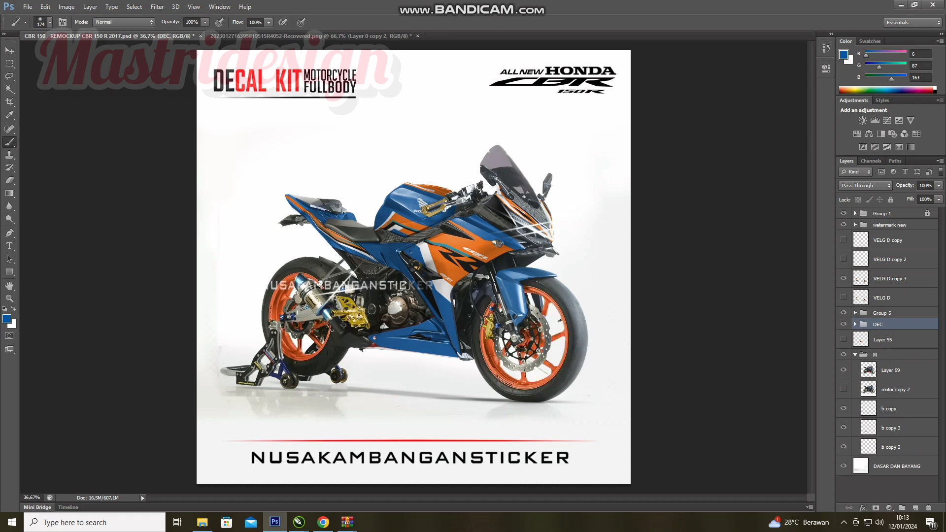
{"action": "left_click", "coordinate": [889, 278]}
{"action": "key", "text": "v"}
{"action": "scroll", "coordinate": [520, 326], "scroll_direction": "up", "scroll_amount": 2}
{"action": "scroll", "coordinate": [520, 326], "scroll_direction": "down", "scroll_amount": 2}
Step: Save the mockup in Photoshop format as CBR 150 REMOCKUP CBR 150 R 2017, replacing the existing file
{"action": "key", "text": "ctrl+shift+s"}
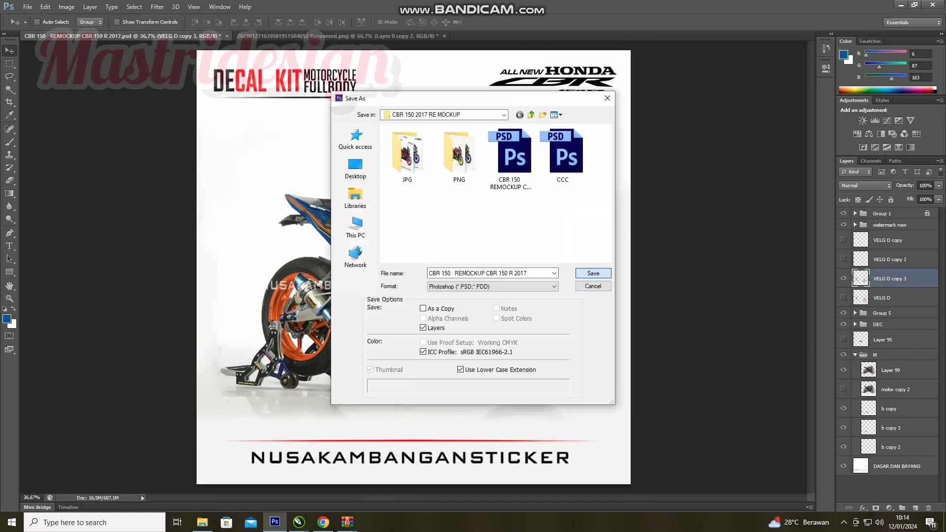
{"action": "left_click", "coordinate": [593, 273]}
{"action": "left_click", "coordinate": [433, 195]}
{"action": "left_click", "coordinate": [583, 161]}
{"action": "left_click", "coordinate": [27, 7]}
{"action": "left_click", "coordinate": [38, 125]}
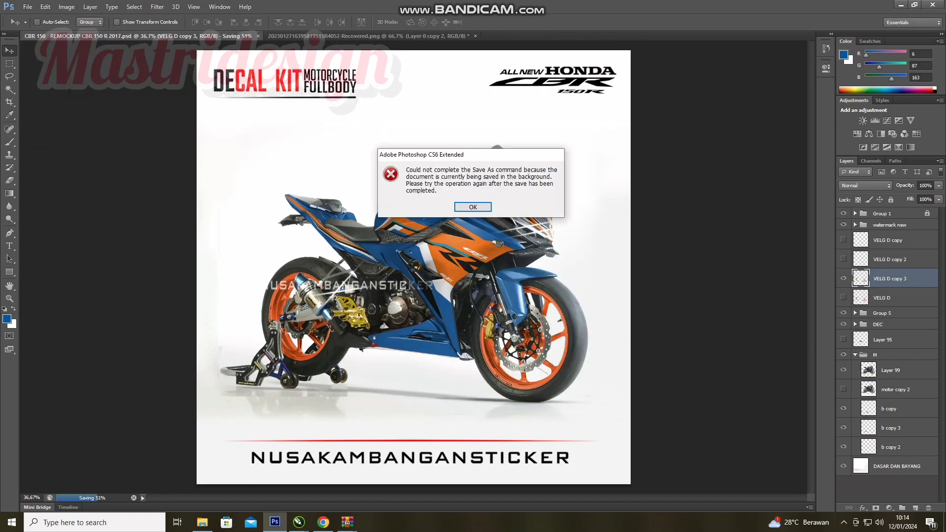
{"action": "left_click", "coordinate": [472, 207]}
Step: Save a JPEG copy of the mockup with a name starting DECAL KIT STICKER CBR 150 2016 FIRE BLADE OREN BLUE
{"action": "key", "text": "ctrl+shift+s"}
{"action": "left_click", "coordinate": [492, 287]}
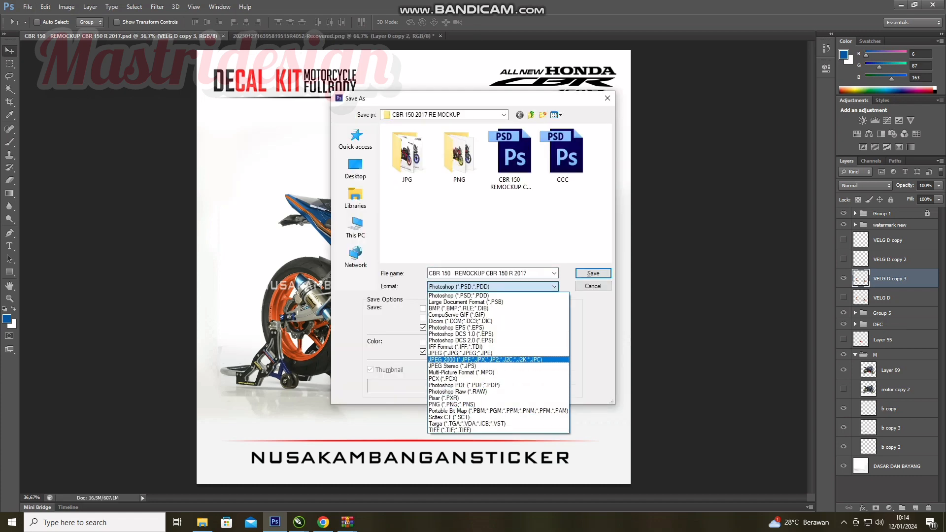
{"action": "left_click", "coordinate": [460, 353]}
{"action": "left_click", "coordinate": [510, 153]}
{"action": "left_click", "coordinate": [493, 273]}
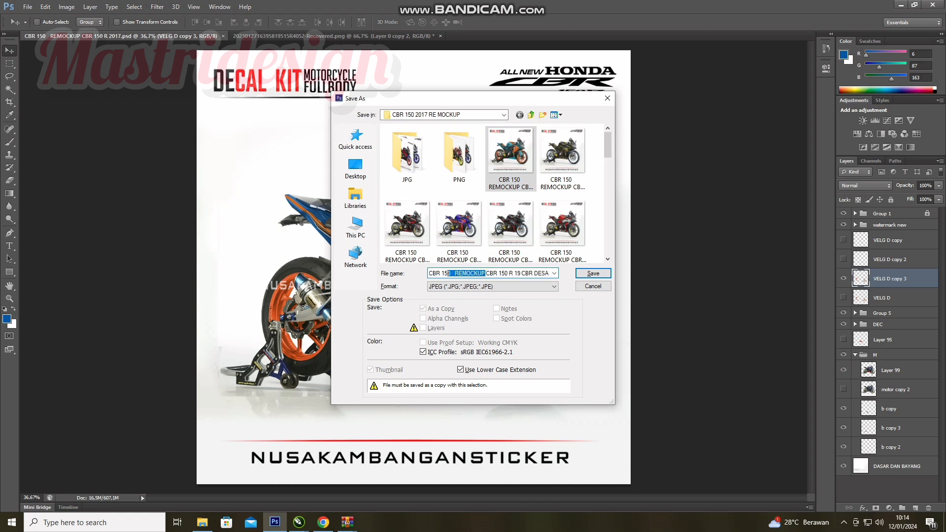
{"action": "scroll", "coordinate": [458, 236], "scroll_direction": "down", "scroll_amount": 6}
{"action": "left_click", "coordinate": [511, 230]}
{"action": "left_click", "coordinate": [492, 274]}
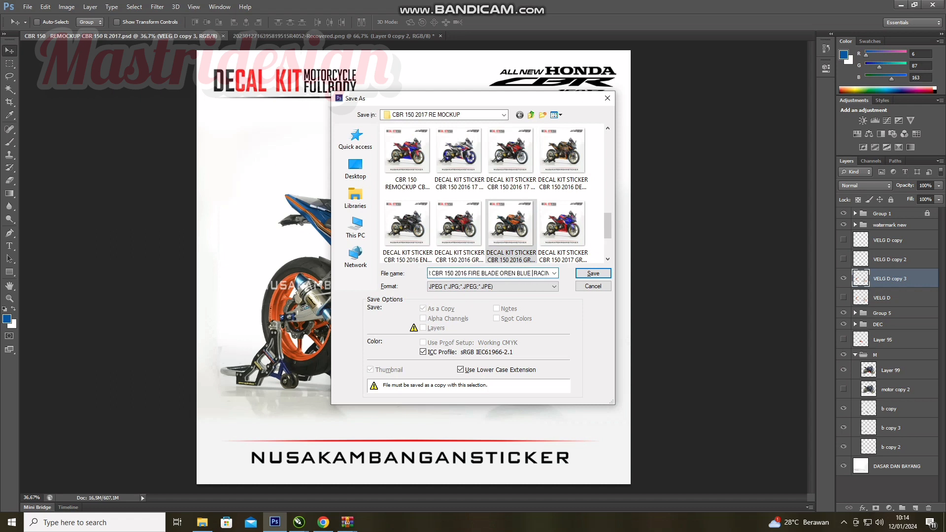
{"action": "key", "text": "Return"}
{"action": "key", "text": "Return"}
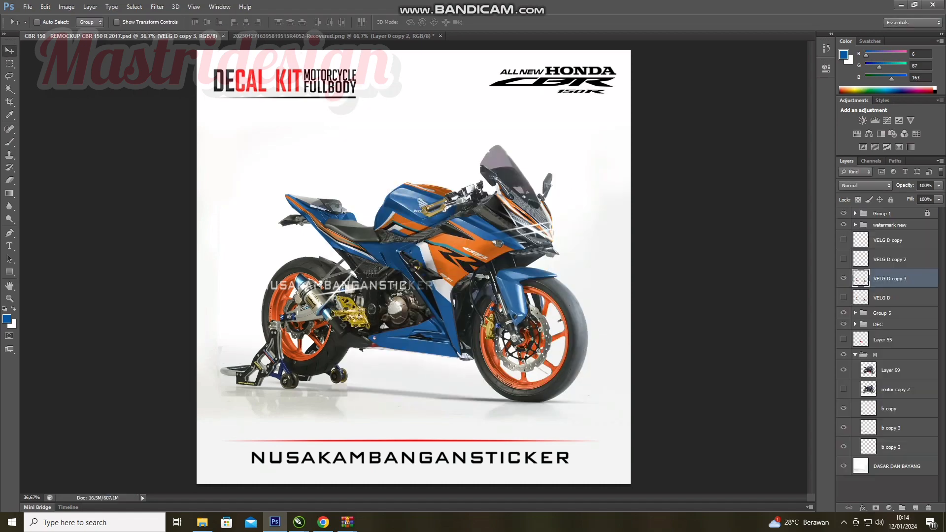
Step: In File Explorer, group the CBR 150 2017 RE MOCKUP folder by date and place the FIRE BLADE OREN BLUE image in the CorelDRAW striping file
{"action": "left_click", "coordinate": [202, 522]}
{"action": "right_click", "coordinate": [524, 227]}
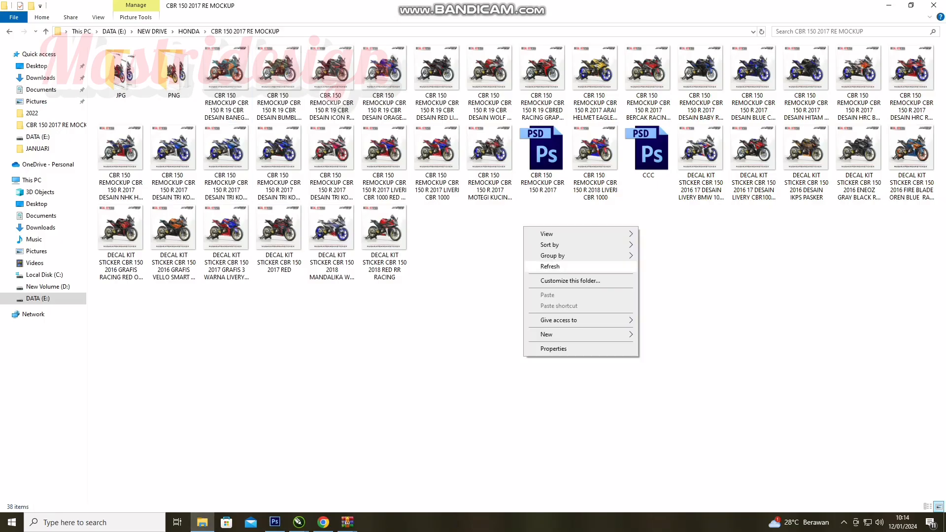
{"action": "mouse_move", "coordinate": [581, 255]}
{"action": "left_click", "coordinate": [659, 267]}
{"action": "right_click", "coordinate": [216, 105]}
{"action": "left_click", "coordinate": [243, 145]}
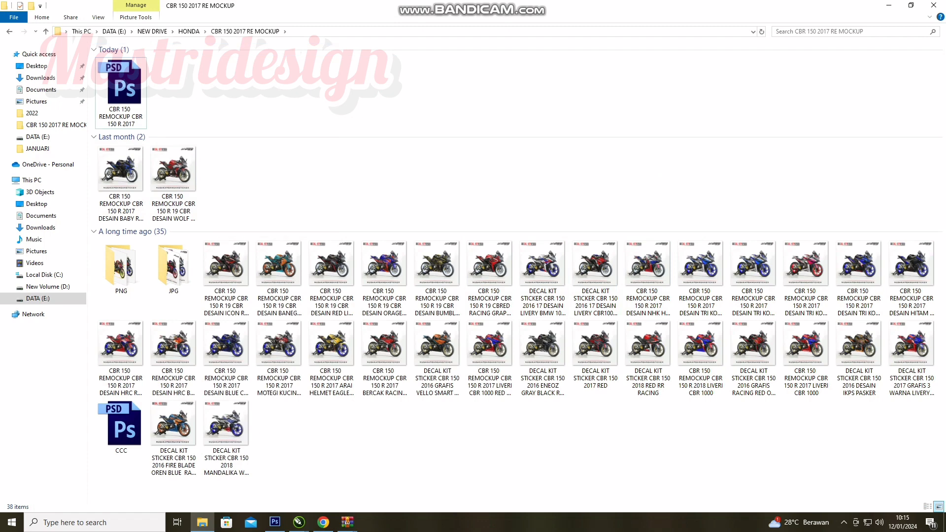
{"action": "left_click_drag", "start_coordinate": [173, 427], "coordinate": [346, 143]}
{"action": "scroll", "coordinate": [329, 183], "scroll_direction": "down", "scroll_amount": 3}
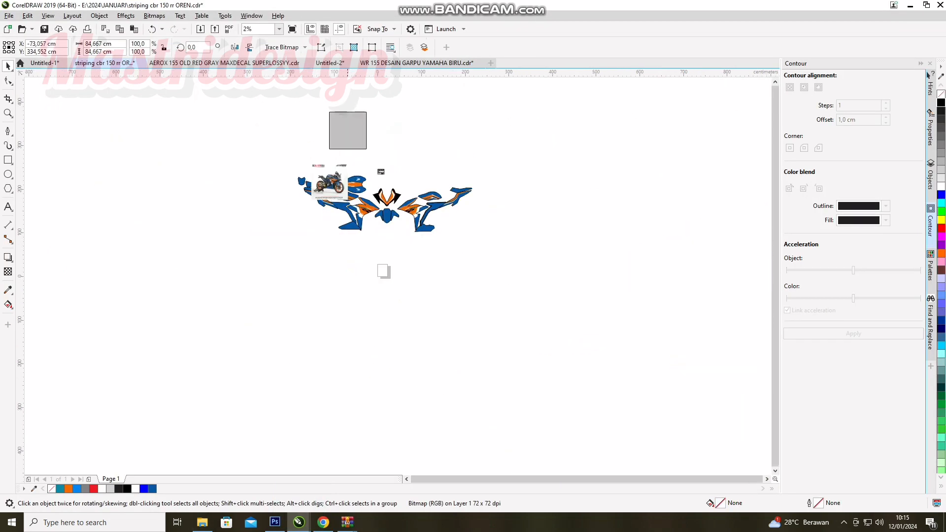
Step: Move the small text block above the layout, then move the tank panel above the headlight panel and rotate it roughly upright
{"action": "scroll", "coordinate": [348, 148], "scroll_direction": "up", "scroll_amount": 2}
{"action": "left_click_drag", "start_coordinate": [471, 240], "coordinate": [492, 89]}
{"action": "left_click_drag", "start_coordinate": [356, 288], "coordinate": [479, 238]}
{"action": "left_click", "coordinate": [479, 238]}
{"action": "left_click_drag", "start_coordinate": [546, 198], "coordinate": [502, 314]}
Step: Straighten the tank panel's rotation so it stands upright, and center it horizontally on the headlight panel
{"action": "left_click", "coordinate": [543, 336]}
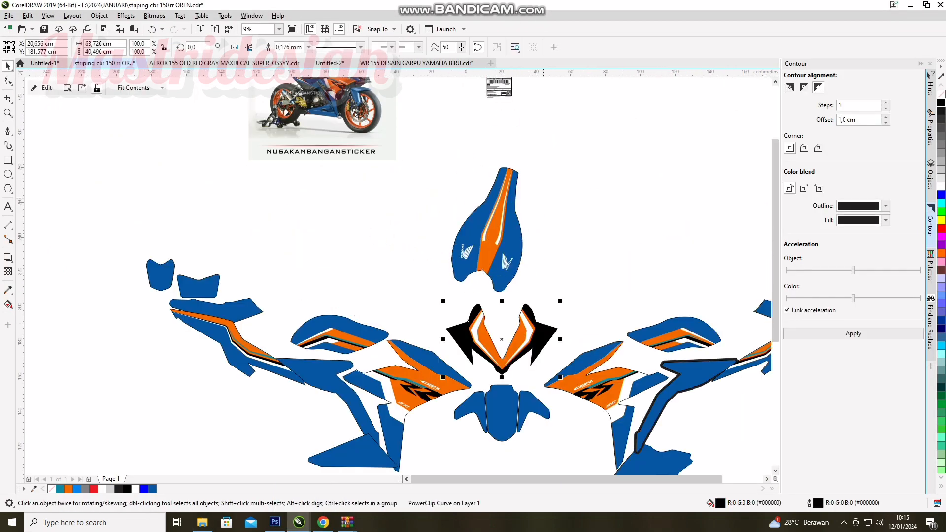
{"action": "type", "text": "90"}
{"action": "key", "text": "Return"}
{"action": "left_click_drag", "start_coordinate": [203, 47], "coordinate": [79, 48]}
{"action": "type", "text": "0"}
{"action": "key", "text": "Return"}
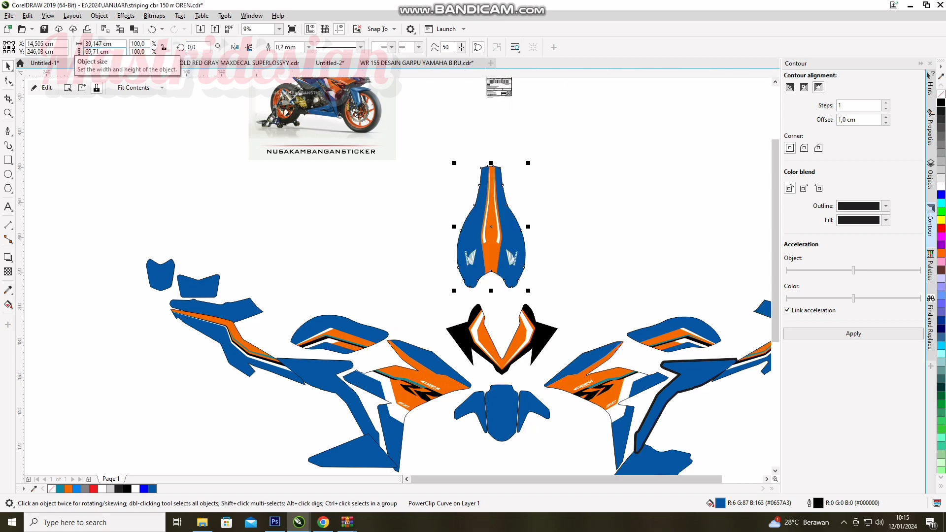
{"action": "left_click", "coordinate": [483, 344], "text": "shift"}
{"action": "key", "text": "c"}
Step: Place the mockup image beside the tank panel, duplicate it on the panel's other side and mirror the copy horizontally
{"action": "left_click_drag", "start_coordinate": [379, 128], "coordinate": [421, 267]}
{"action": "left_click_drag", "start_coordinate": [422, 267], "coordinate": [694, 267]}
{"action": "right_click", "coordinate": [694, 266]}
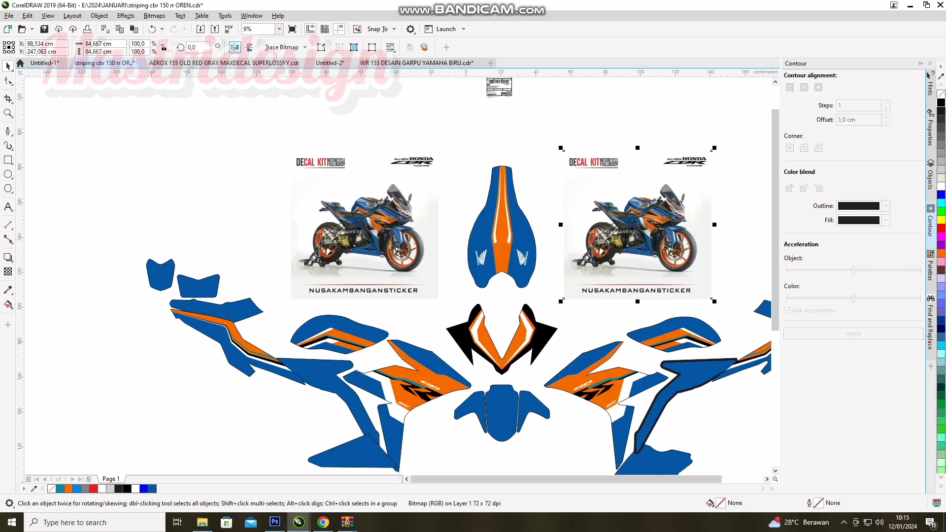
{"action": "left_click", "coordinate": [234, 47]}
Step: Zoom in on the complete decal layout to examine the panels and both mockup images
{"action": "scroll", "coordinate": [318, 186], "scroll_direction": "down", "scroll_amount": 1}
{"action": "scroll", "coordinate": [460, 247], "scroll_direction": "up", "scroll_amount": 1}
{"action": "scroll", "coordinate": [463, 242], "scroll_direction": "down", "scroll_amount": 1}
{"action": "key", "text": "F2"}
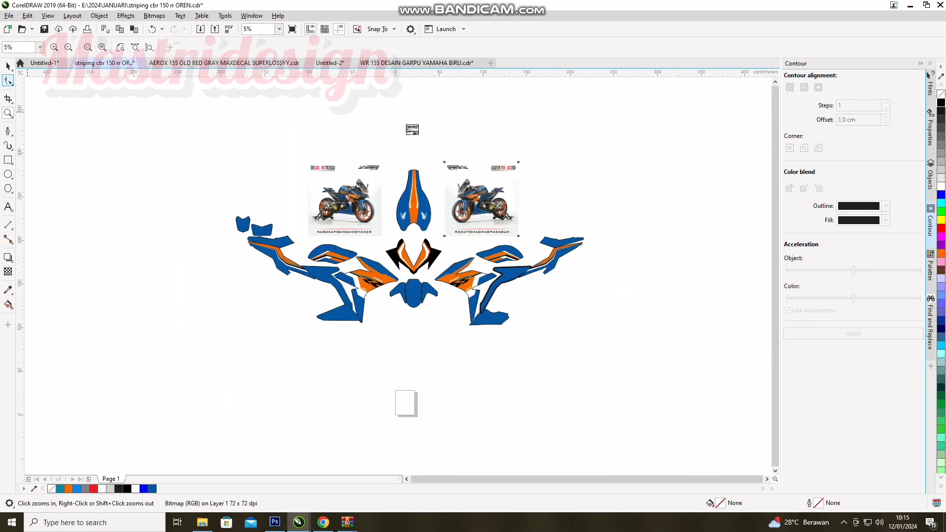
{"action": "scroll", "coordinate": [477, 258], "scroll_direction": "up", "scroll_amount": 4}
{"action": "scroll", "coordinate": [296, 164], "scroll_direction": "down", "scroll_amount": 2}
{"action": "scroll", "coordinate": [476, 276], "scroll_direction": "up", "scroll_amount": 2}
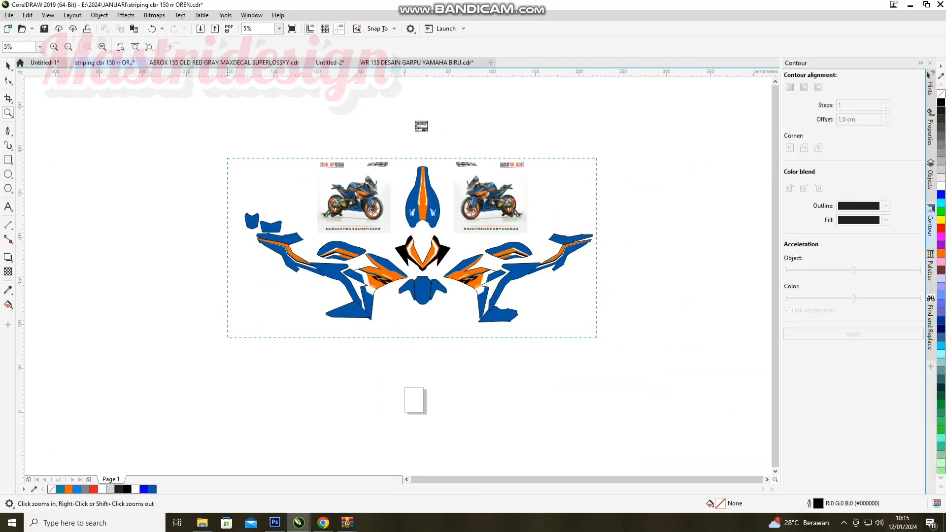
{"action": "left_click_drag", "start_coordinate": [227, 158], "coordinate": [596, 337]}
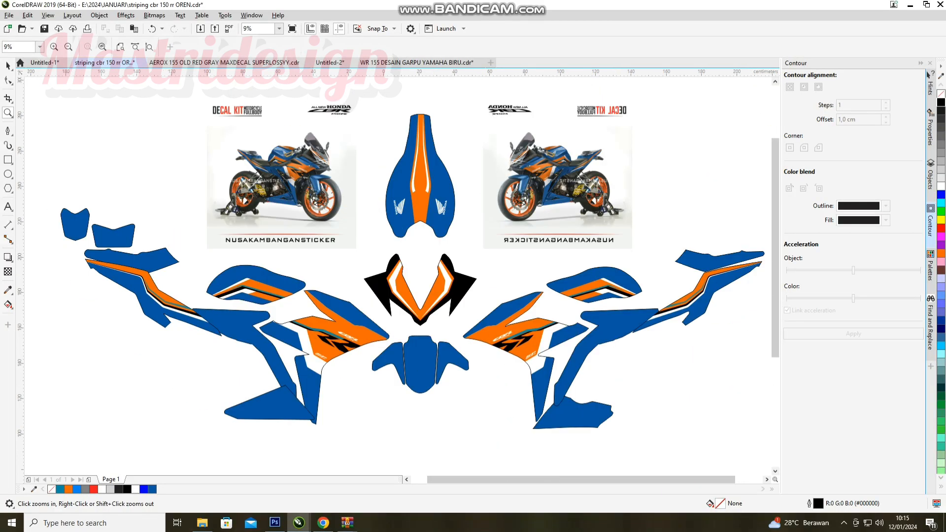
{"action": "left_click_drag", "start_coordinate": [194, 108], "coordinate": [268, 179]}
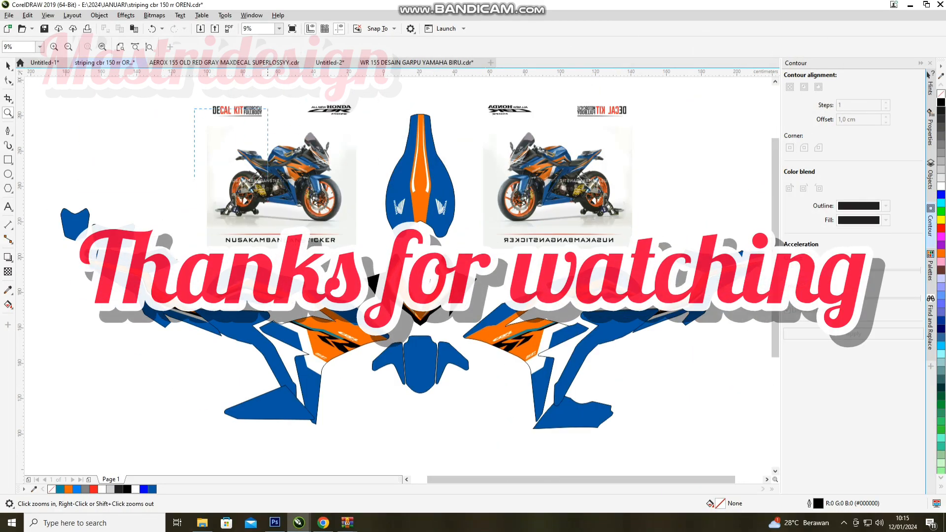